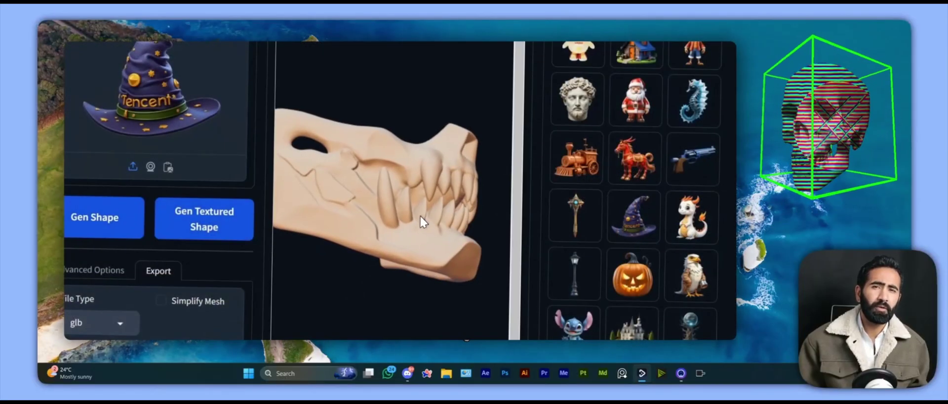
# - Orbit the generated jaw mask in Hunyuan3D to inspect its front and side
pyautogui.moveTo(423, 221); pyautogui.dragTo(390, 238)
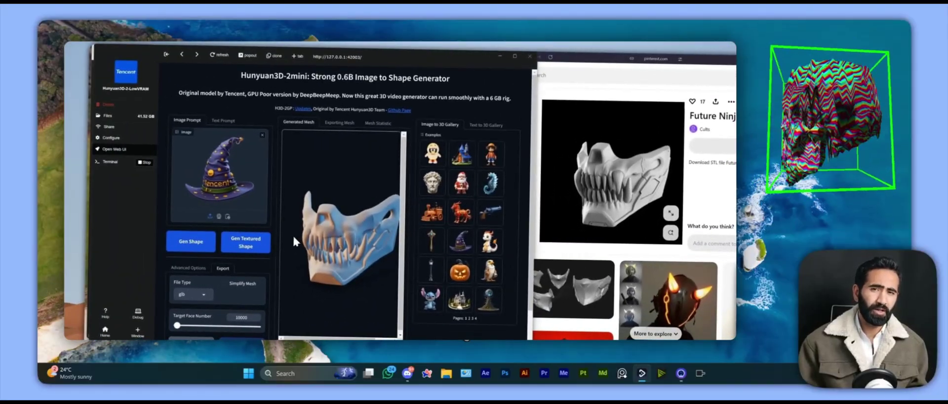
pyautogui.moveTo(294, 241); pyautogui.dragTo(451, 329)
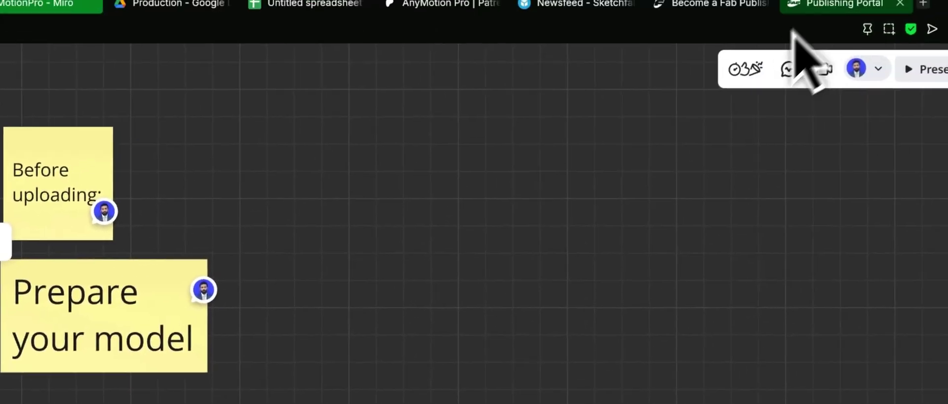
# - Switch to the Fab Publishing Portal browser tab
pyautogui.click(800, 40)
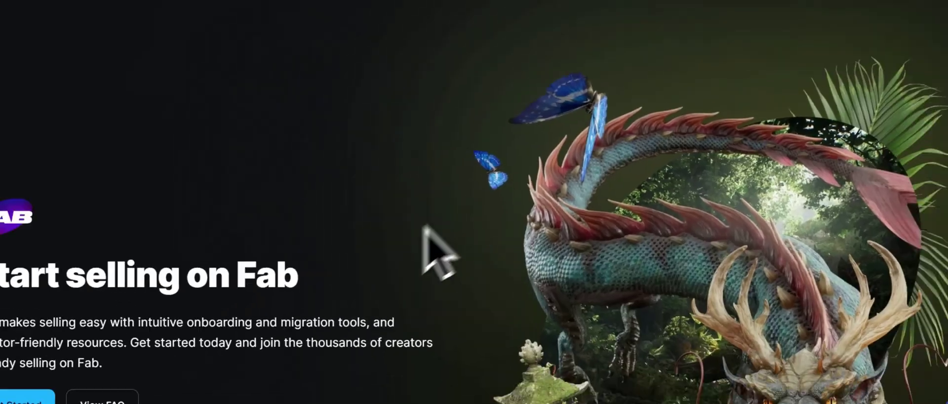
# - Read the full Marketplace Distribution Agreement, tick I agree, and continue past the agreement step
pyautogui.scroll(-4, 417, 236)
pyautogui.scroll(-3, 424, 247)
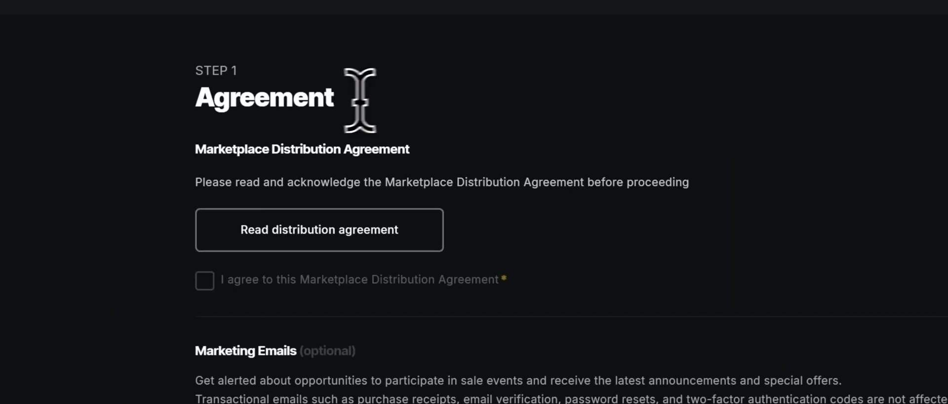
pyautogui.click(326, 240)
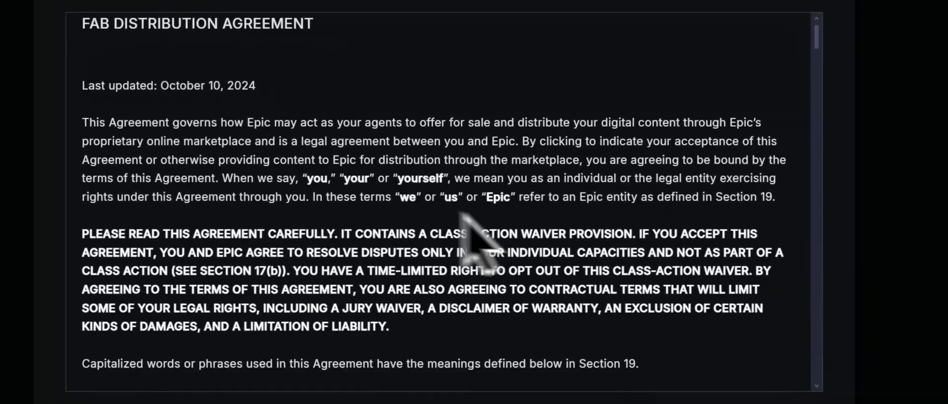
pyautogui.scroll(-20, 481, 223)
pyautogui.click(624, 383)
pyautogui.click(316, 232)
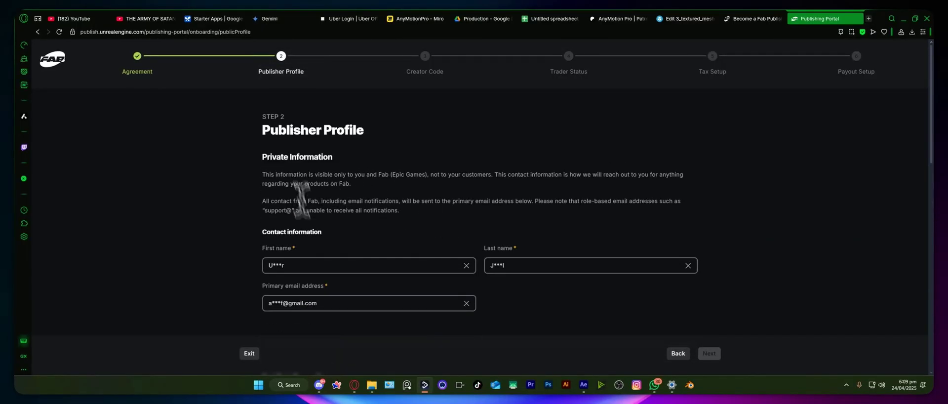
# - Enter the profile name, support email address and website under Public Information
pyautogui.scroll(-2, 317, 220)
pyautogui.scroll(-3, 313, 212)
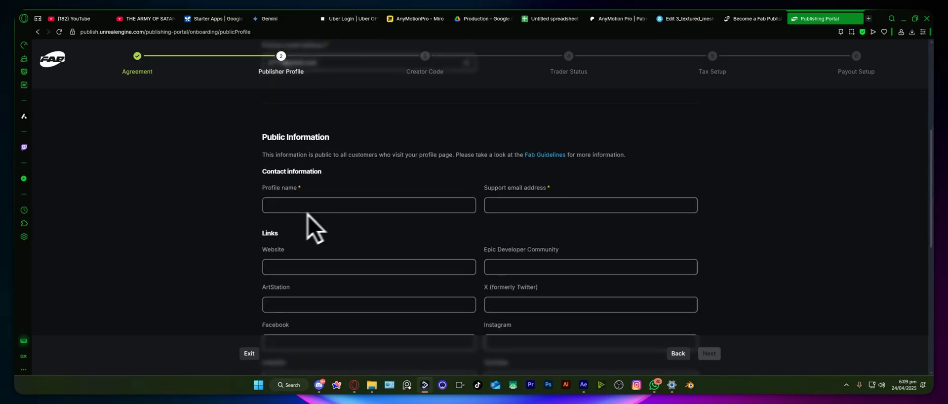
pyautogui.click(346, 205)
pyautogui.write('Abbottwolf')
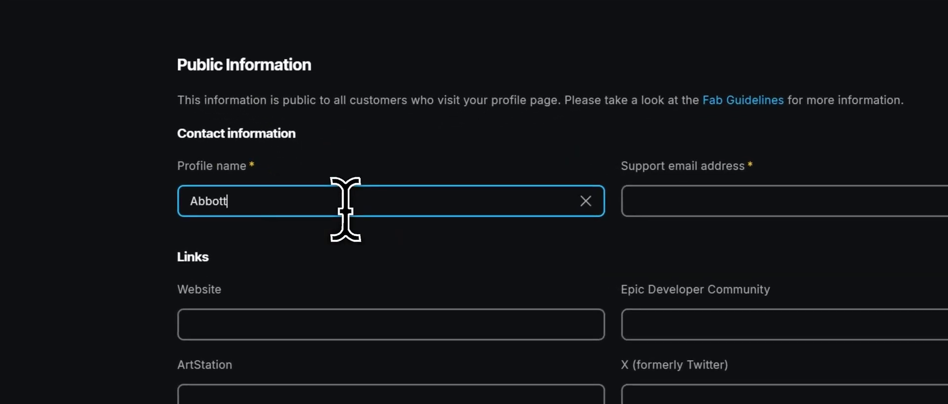
pyautogui.click(483, 199)
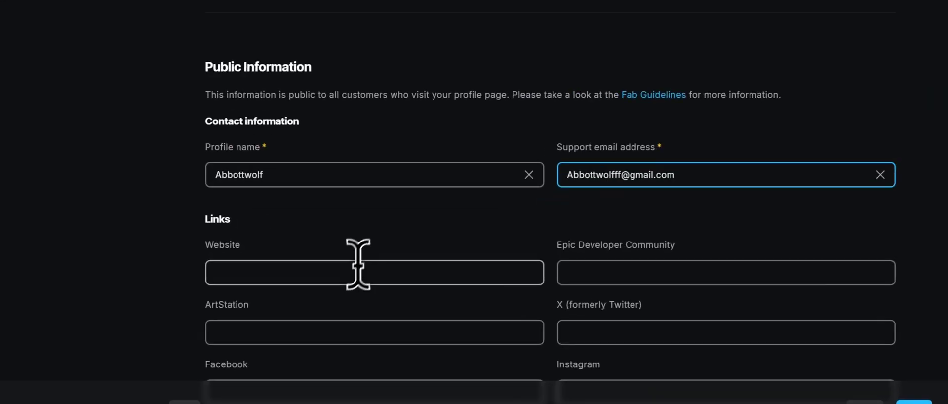
pyautogui.click(348, 269)
pyautogui.write('www.abbottwolf.com')
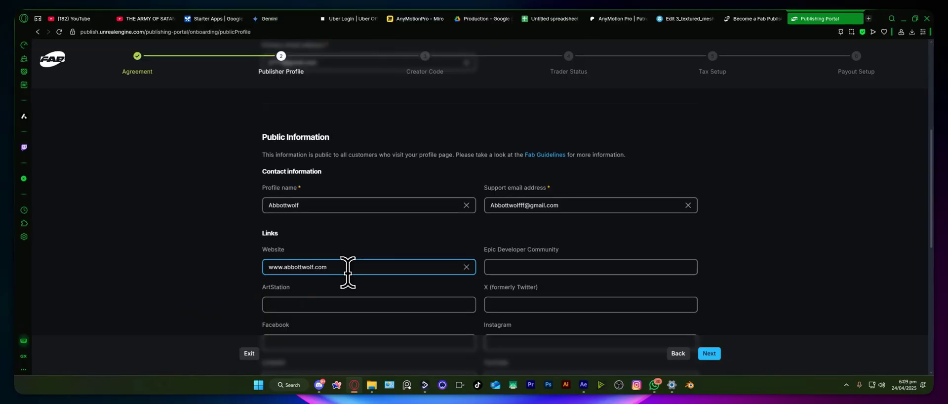
pyautogui.click(348, 305)
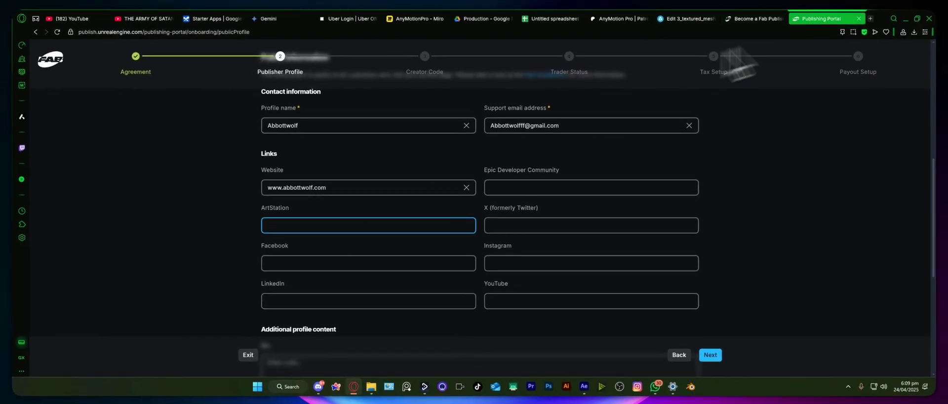
# - Find the ArtStation profile through Google and paste its URL into the ArtStation link field
pyautogui.click(868, 18)
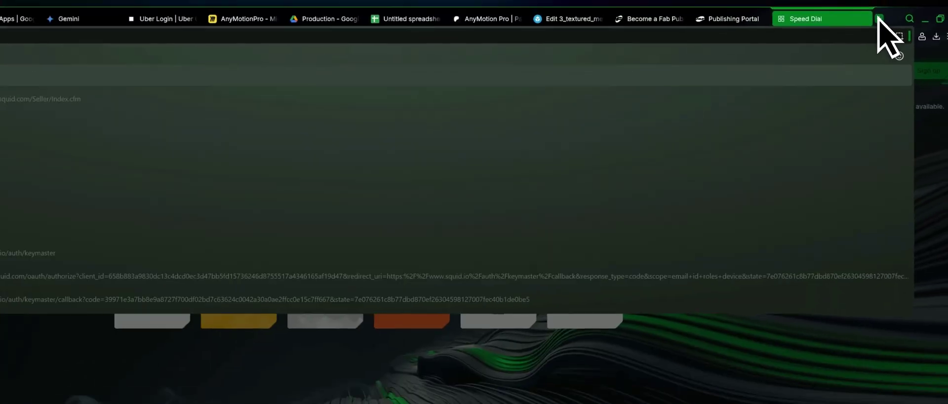
pyautogui.write('Abbottwolf artstation')
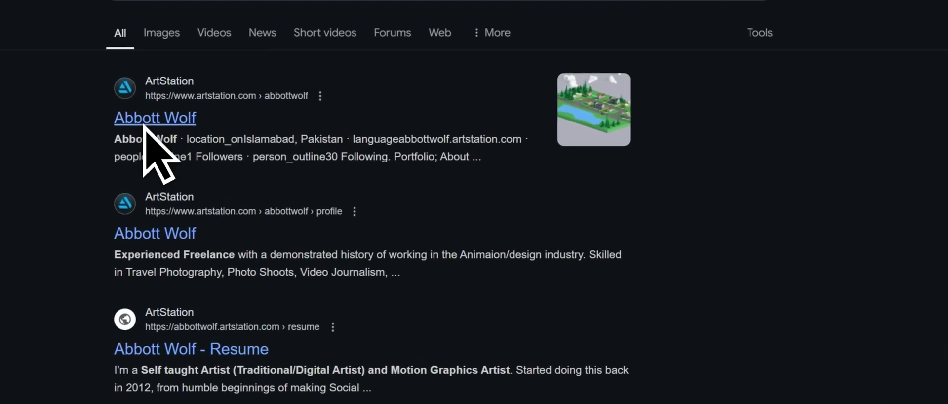
pyautogui.click(67, 110)
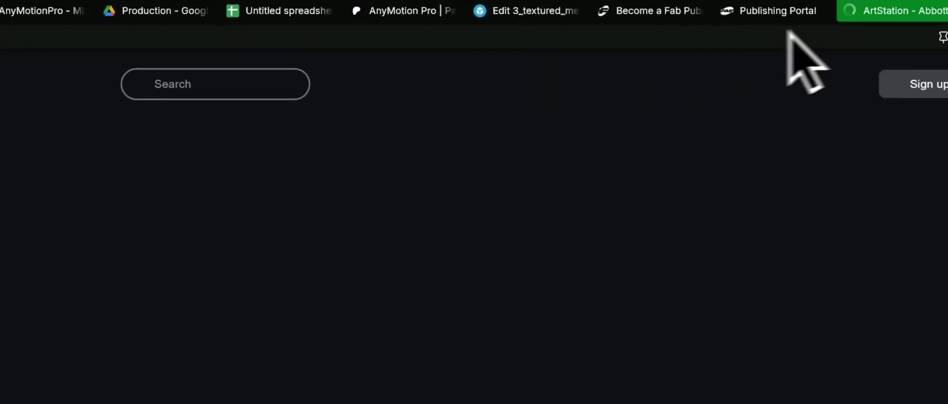
pyautogui.click(730, 21)
pyautogui.click(444, 275)
pyautogui.write('https://www.artstation.com/abbottwolf')
pyautogui.click(502, 283)
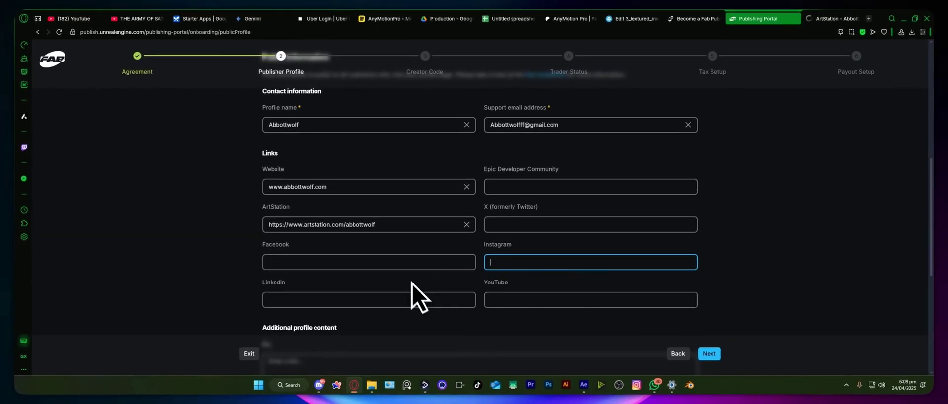
pyautogui.scroll(-3, 395, 262)
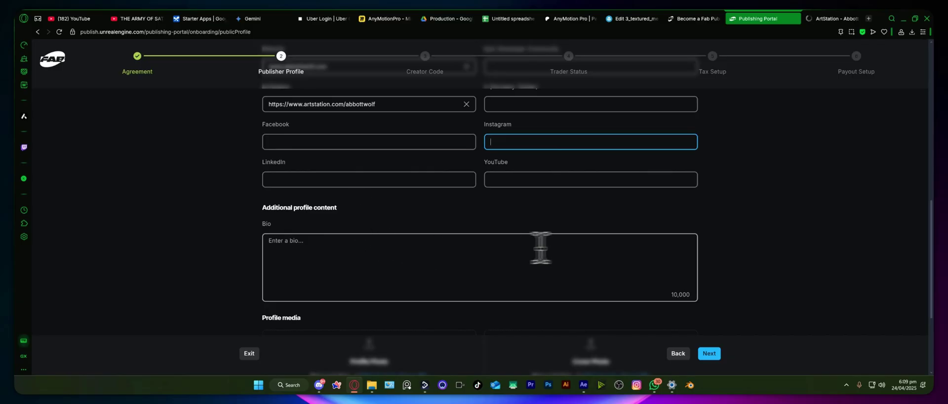
pyautogui.scroll(4, 550, 248)
pyautogui.scroll(-2, 597, 282)
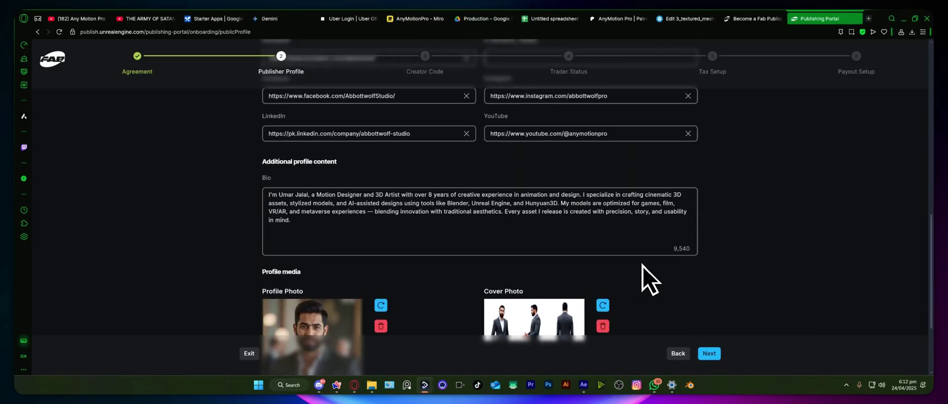
pyautogui.scroll(3, 642, 265)
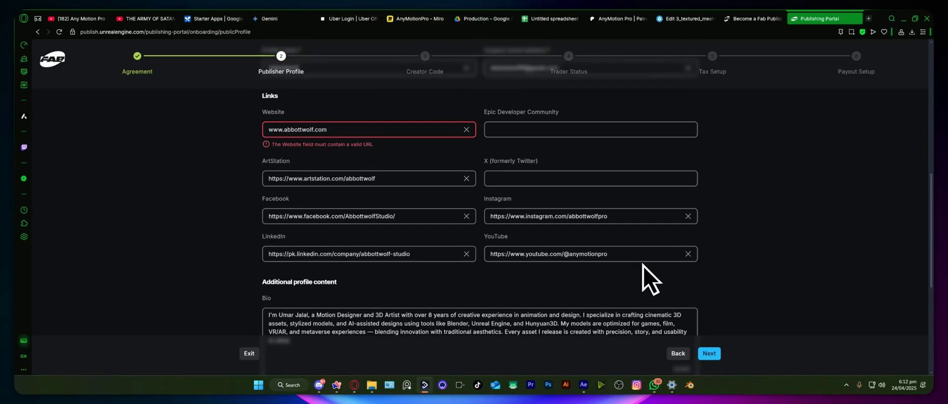
pyautogui.moveTo(269, 178); pyautogui.dragTo(289, 179)
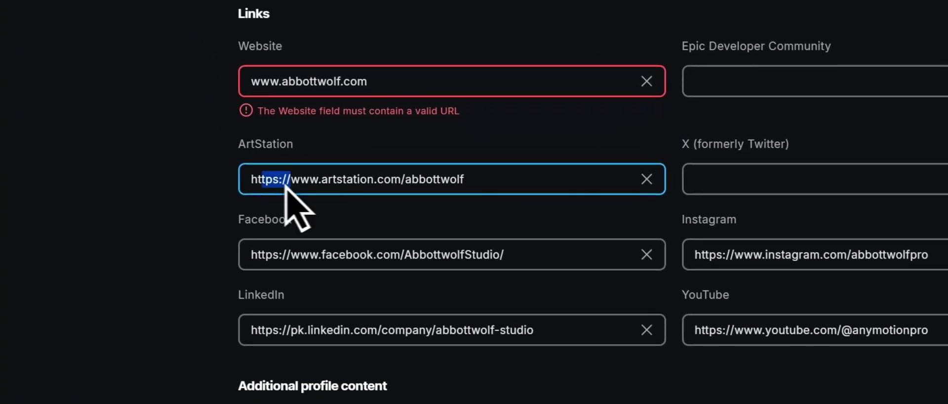
pyautogui.hotkey('ctrl', 'c')
pyautogui.click(287, 106)
pyautogui.hotkey('ctrl', 'v')
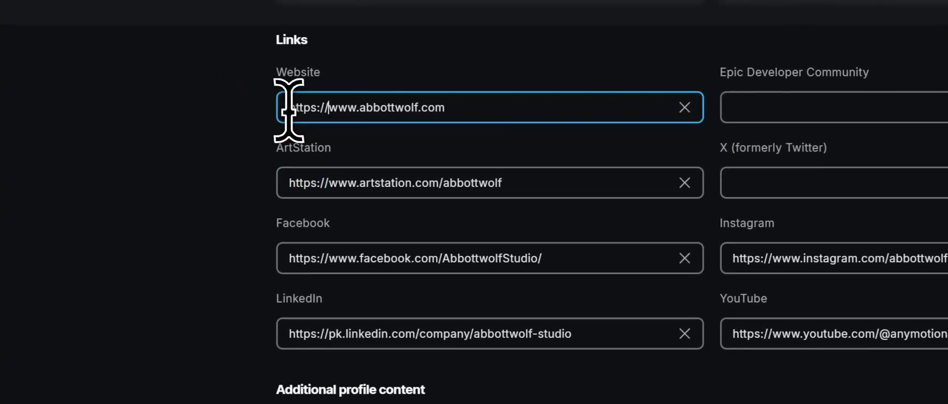
pyautogui.scroll(-3, 734, 284)
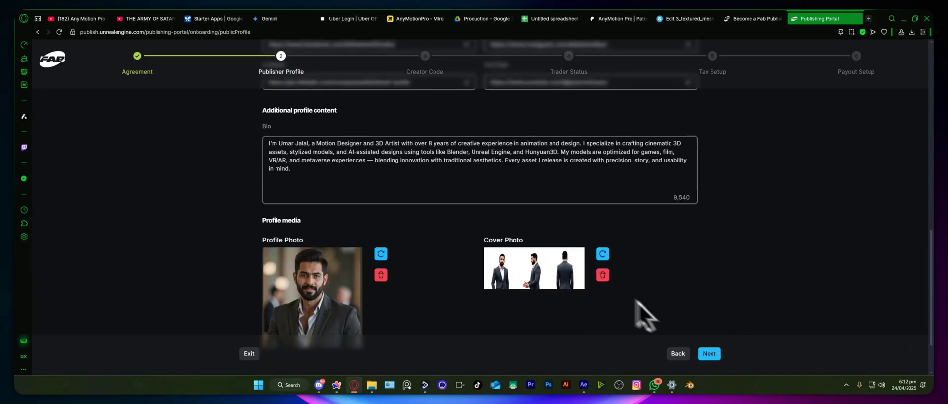
pyautogui.click(709, 353)
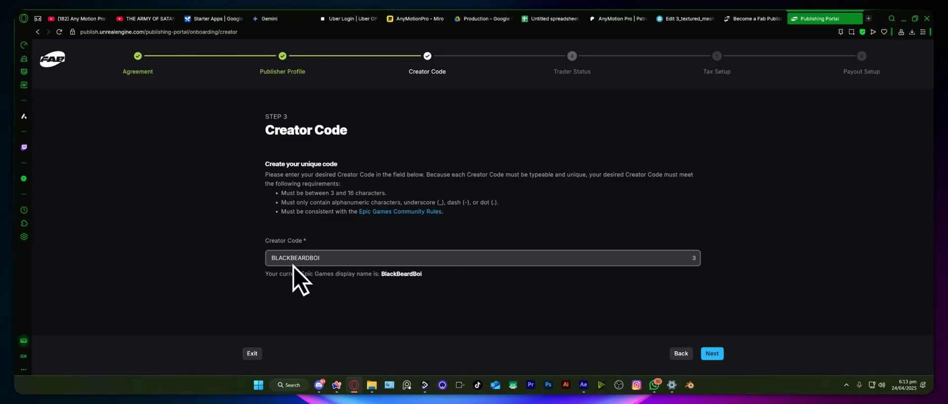
# - Accept the pre-filled creator code and move on
pyautogui.click(713, 353)
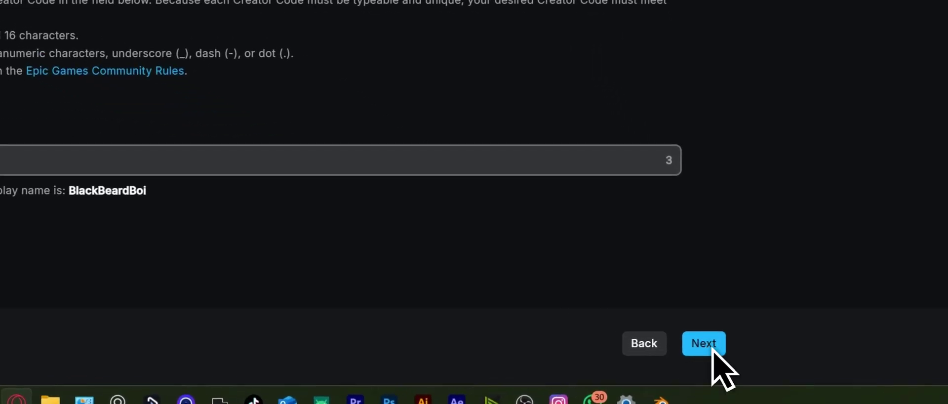
# - Select Trader as the account's trader status
pyautogui.scroll(-2, 390, 276)
pyautogui.scroll(3, 405, 262)
pyautogui.scroll(1, 314, 203)
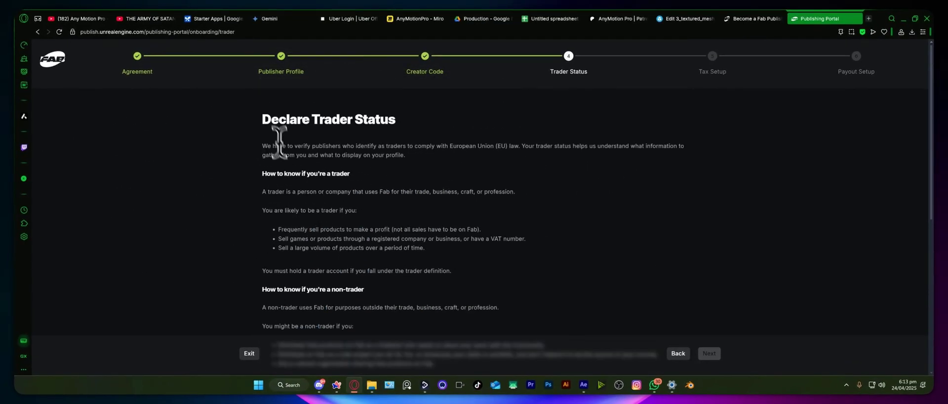
pyautogui.scroll(-4, 593, 271)
pyautogui.scroll(-2, 461, 204)
pyautogui.scroll(2, 423, 186)
pyautogui.scroll(-1, 387, 196)
pyautogui.scroll(-2, 312, 292)
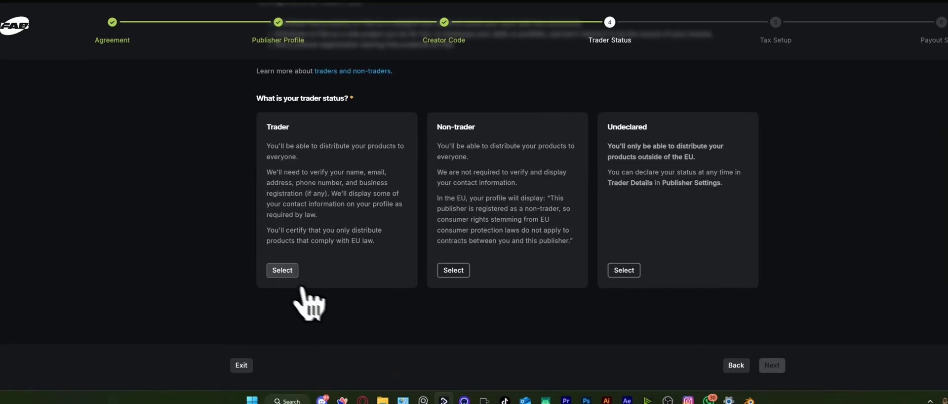
pyautogui.click(291, 270)
# - Start trader verification, certifying EU-law compliance and submitting the contact email
pyautogui.click(316, 270)
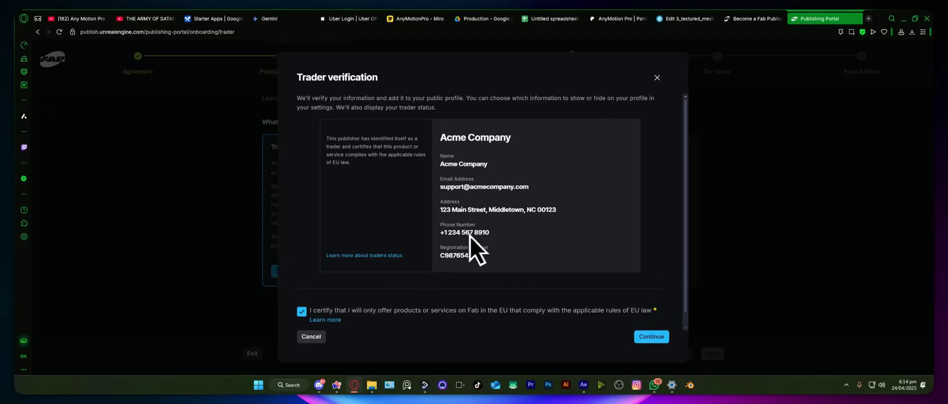
pyautogui.click(637, 333)
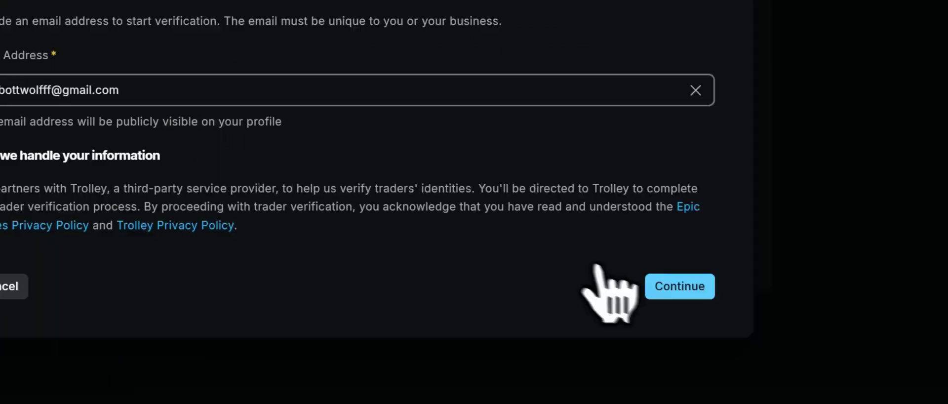
pyautogui.click(680, 286)
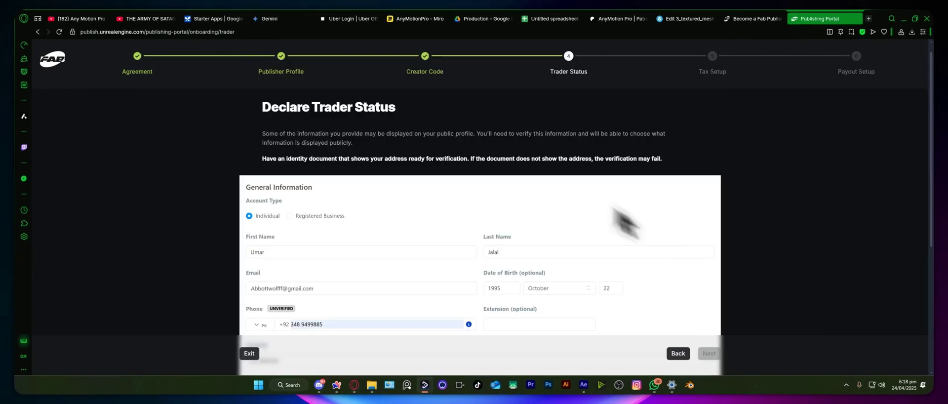
# - Save the trader contact details to begin phone verification
pyautogui.scroll(-4, 533, 184)
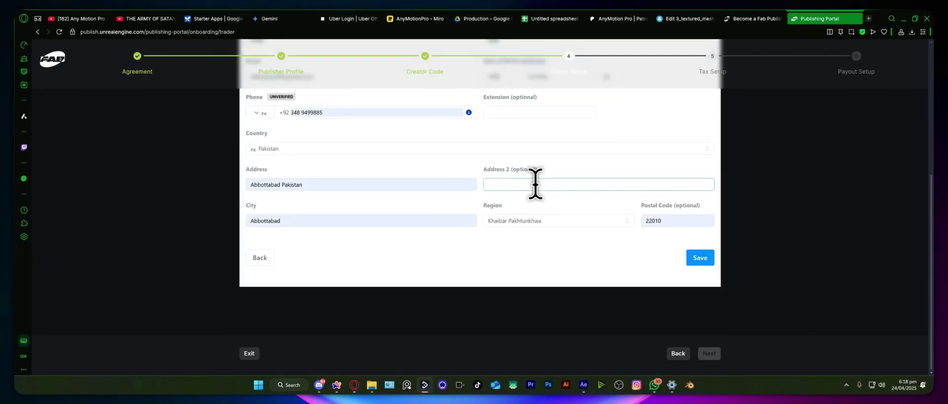
pyautogui.scroll(4, 534, 180)
pyautogui.scroll(-2, 469, 179)
pyautogui.scroll(-2, 462, 187)
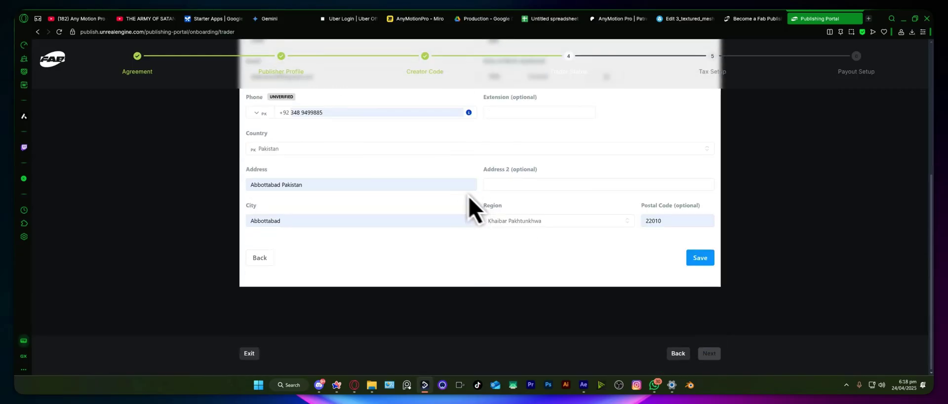
pyautogui.scroll(3, 568, 249)
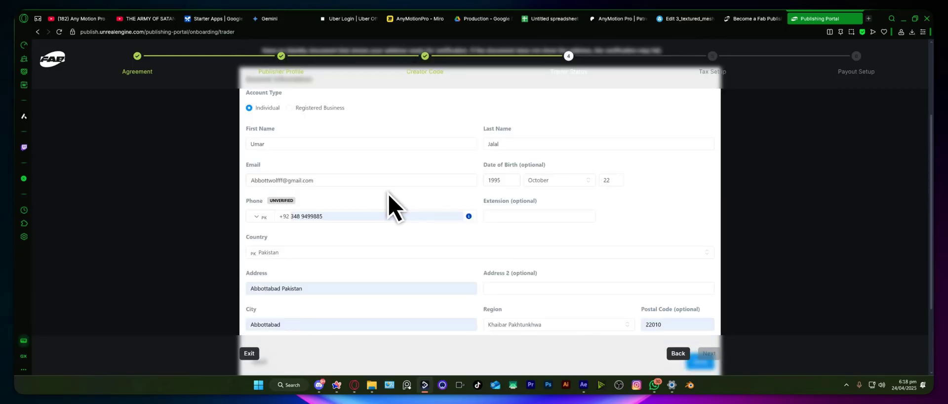
pyautogui.scroll(-3, 395, 200)
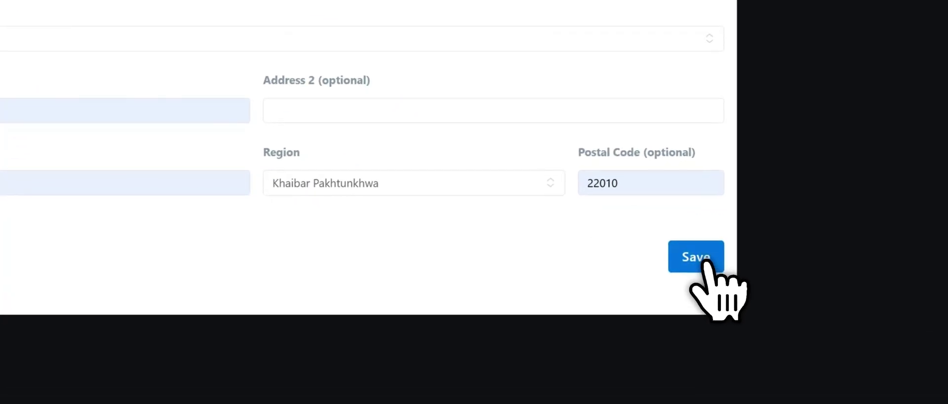
pyautogui.click(705, 258)
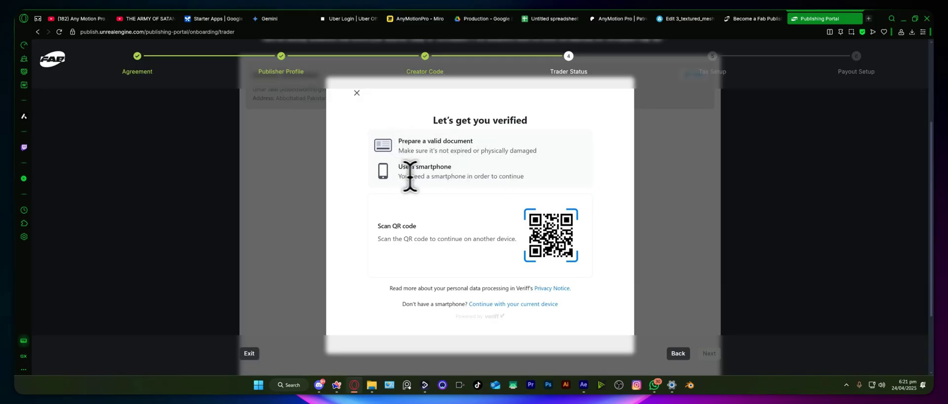
# - Dismiss the Veriff thank-you message and select the word 'error' in the trader status warning
pyautogui.scroll(3, 521, 279)
pyautogui.scroll(-2, 521, 279)
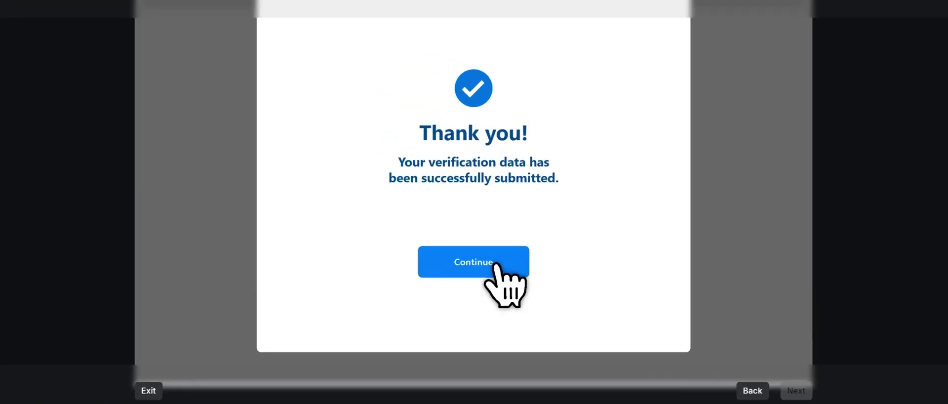
pyautogui.click(495, 265)
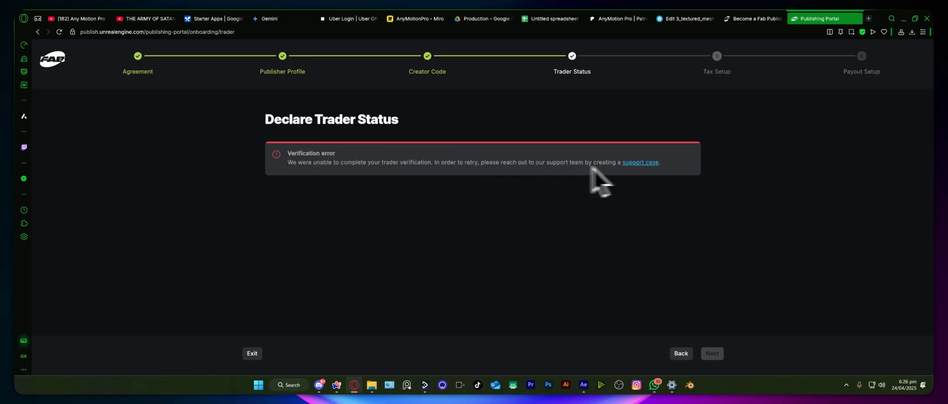
pyautogui.doubleClick(328, 152)
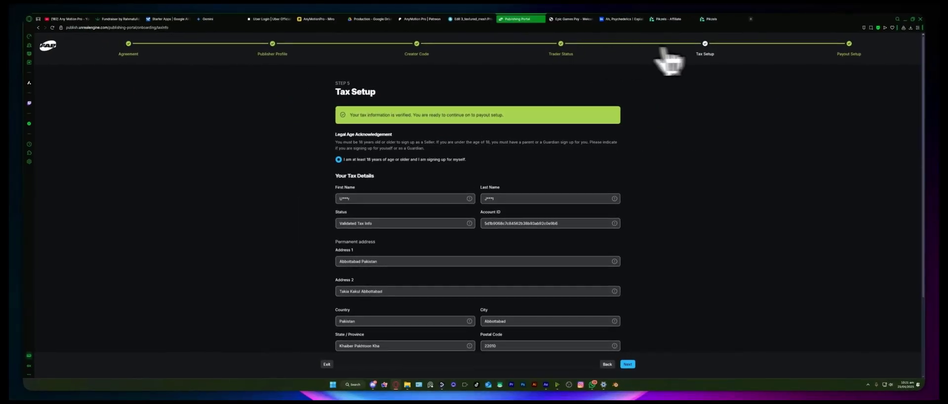
# - Review the verified Tax Setup page, including Updating Your Tax Profile, then advance to Payout Setup
pyautogui.scroll(-1, 483, 235)
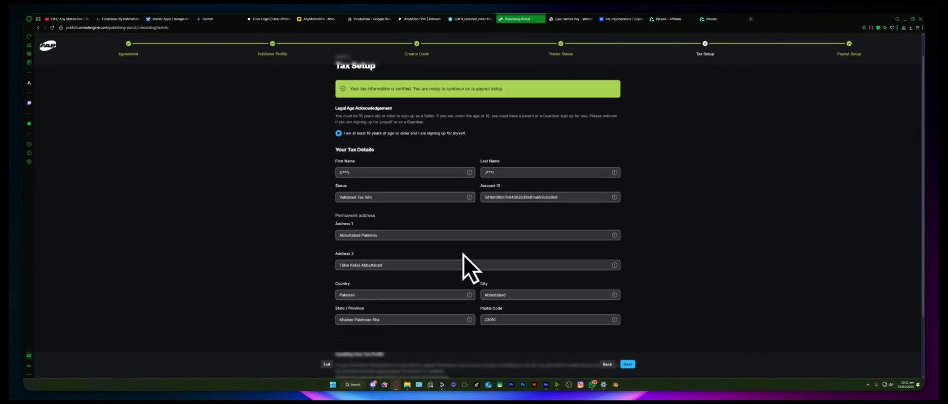
pyautogui.scroll(-1, 467, 262)
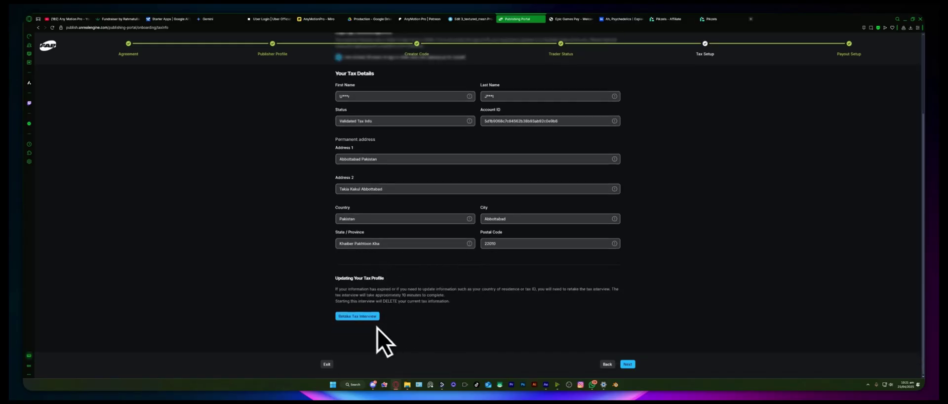
pyautogui.moveTo(335, 278); pyautogui.dragTo(384, 278)
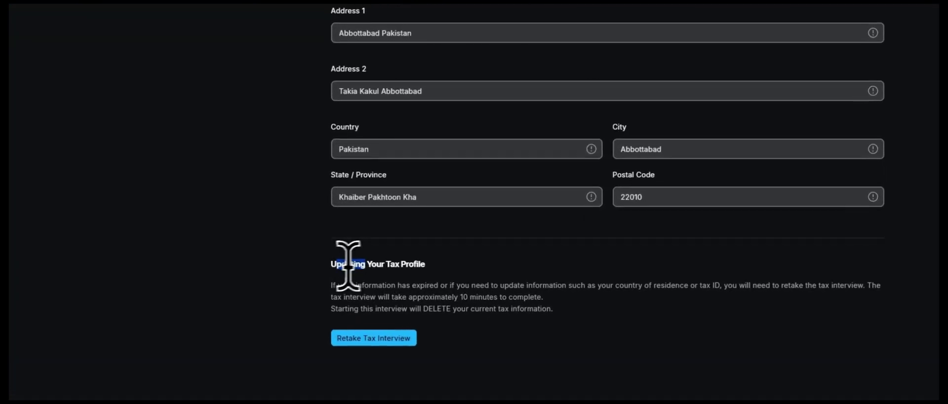
pyautogui.scroll(2, 429, 267)
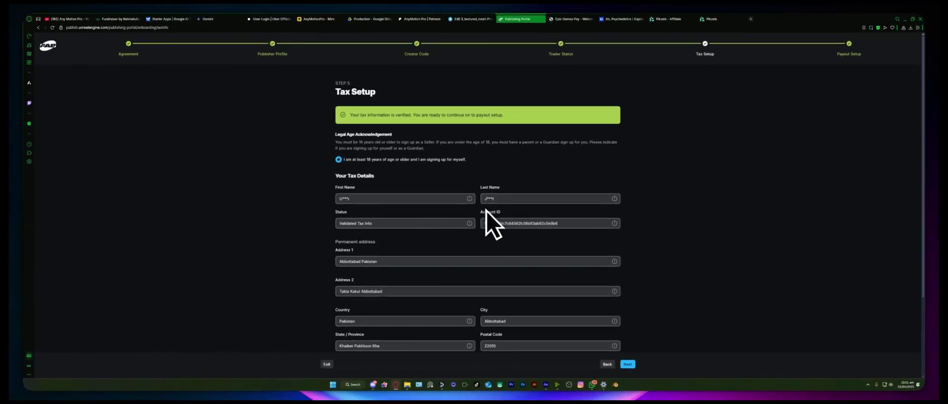
pyautogui.scroll(-2, 482, 230)
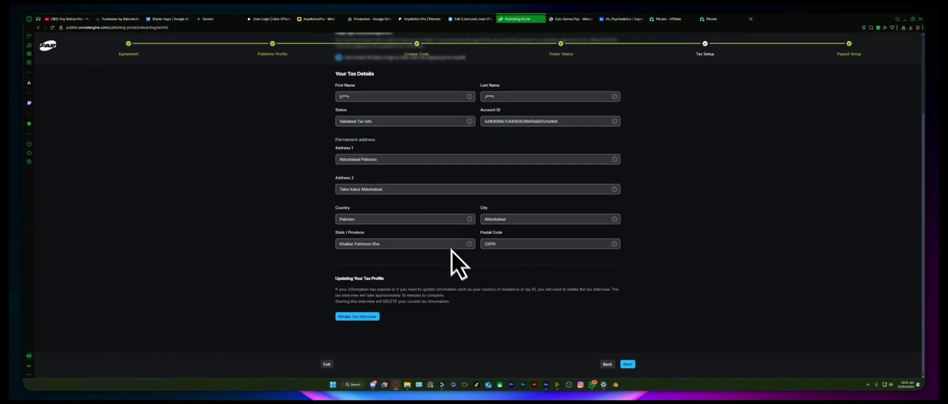
pyautogui.scroll(2, 447, 228)
pyautogui.scroll(-2, 503, 252)
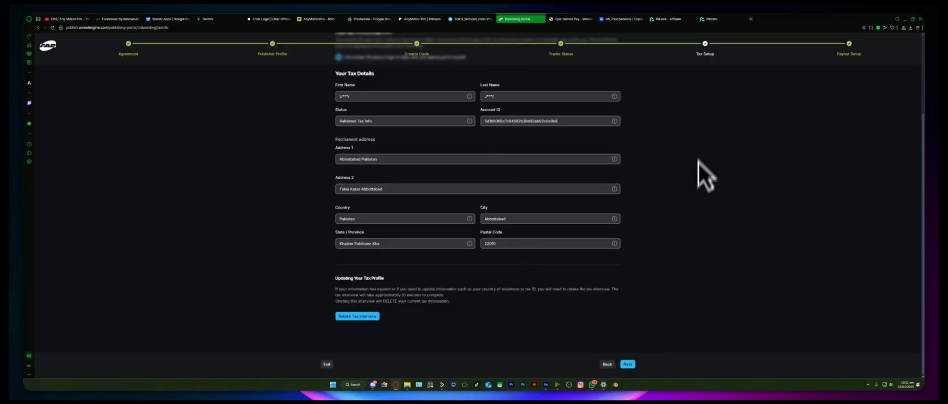
pyautogui.click(849, 50)
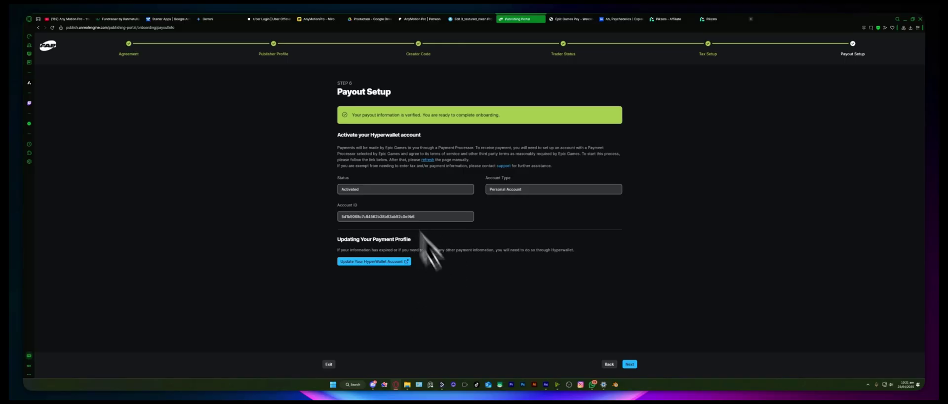
pyautogui.moveTo(352, 114); pyautogui.dragTo(434, 112)
pyautogui.click(415, 110)
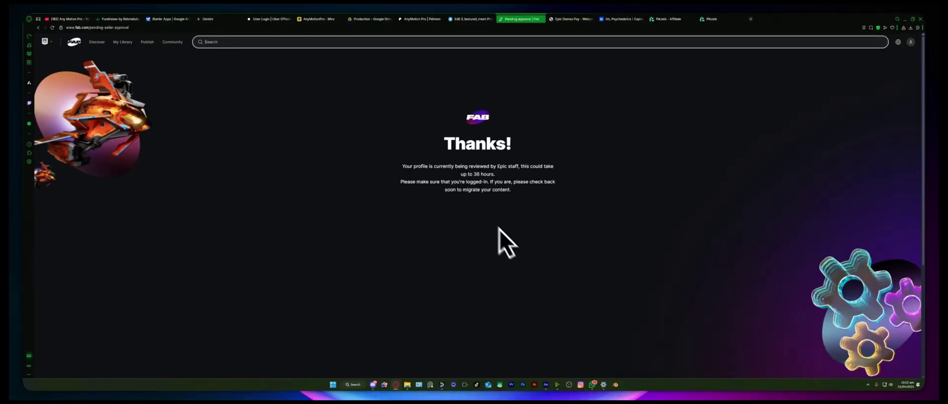
# - Read the pending-approval Thanks page, noting its 36-hour review time
pyautogui.scroll(-5, 509, 227)
pyautogui.scroll(5, 512, 237)
pyautogui.click(479, 271)
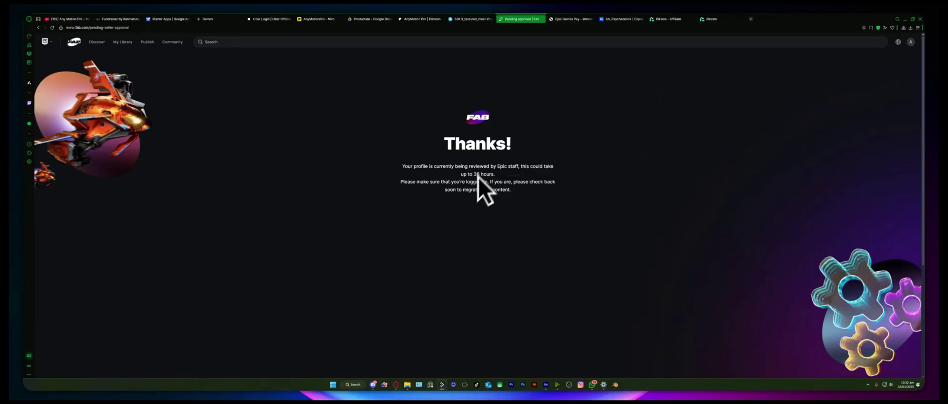
pyautogui.moveTo(471, 174); pyautogui.dragTo(494, 174)
pyautogui.click(495, 175)
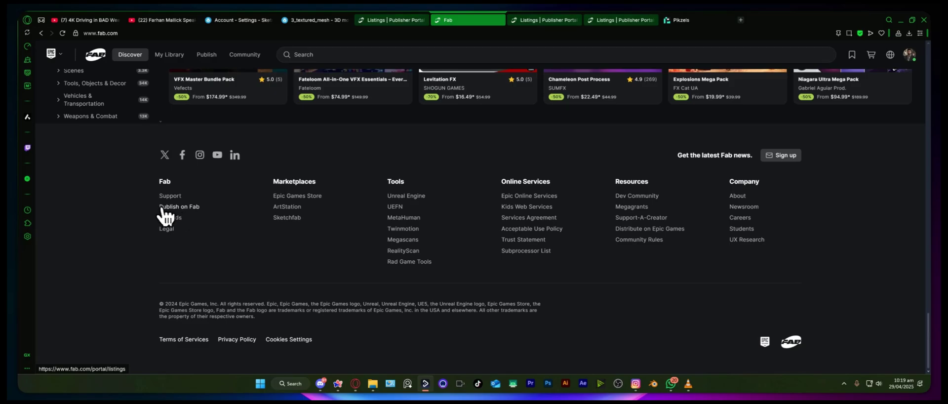
# - Open the publisher Listings portal from the footer's Publish on Fab link and browse it
pyautogui.click(164, 207)
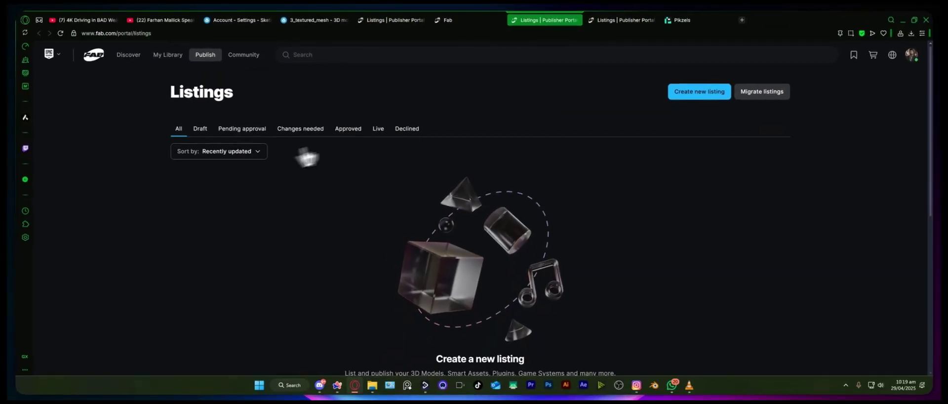
pyautogui.scroll(-3, 288, 193)
pyautogui.scroll(3, 283, 273)
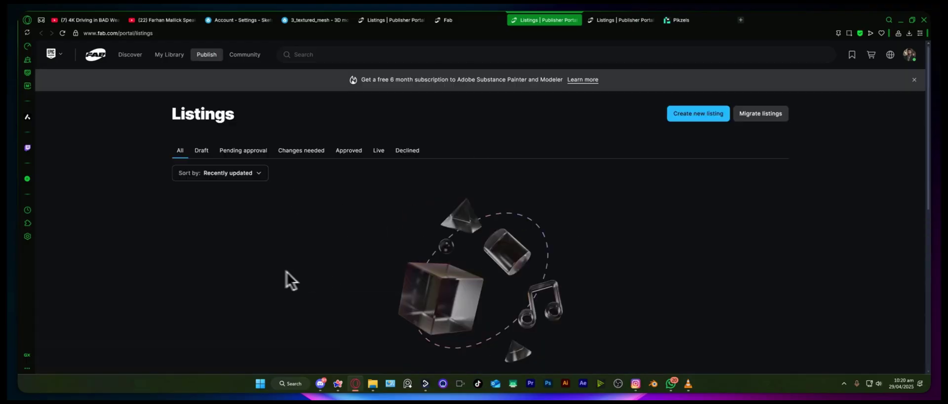
pyautogui.scroll(-5, 271, 270)
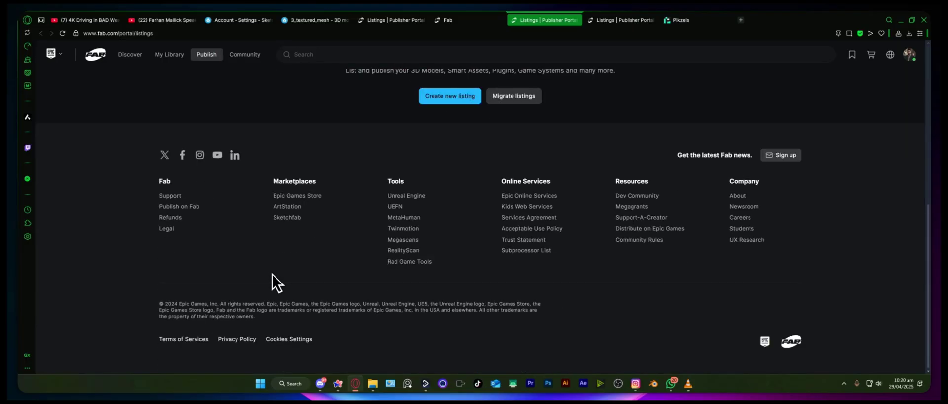
pyautogui.scroll(5, 273, 281)
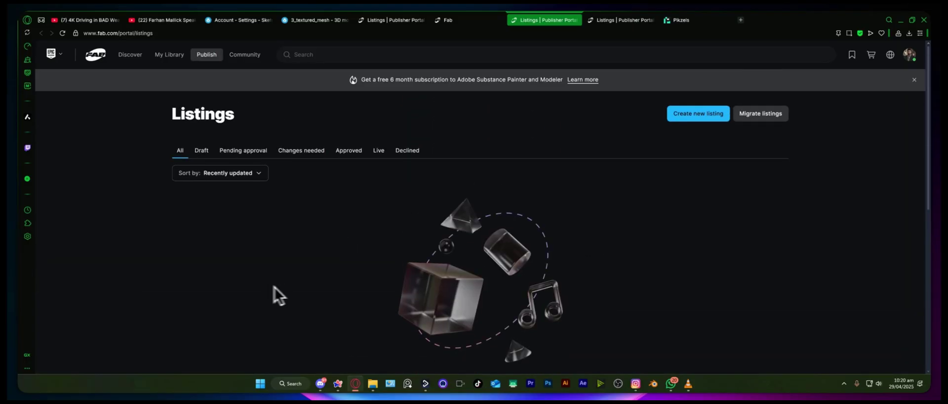
pyautogui.scroll(-5, 390, 242)
pyautogui.scroll(5, 396, 248)
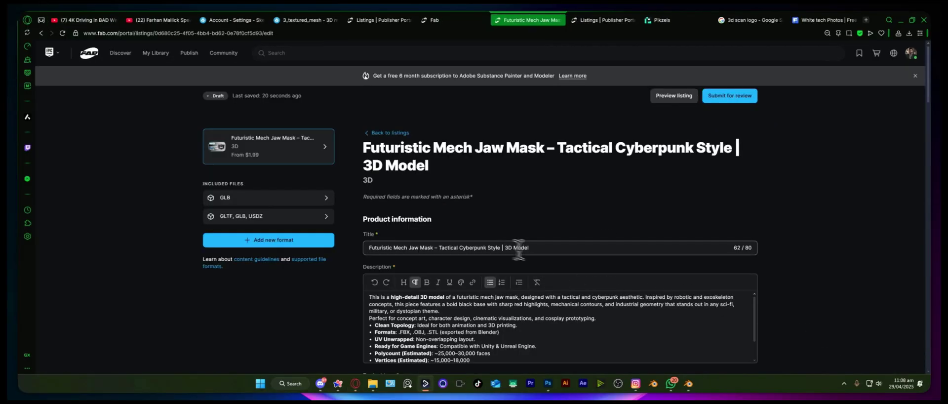
pyautogui.scroll(-3, 489, 262)
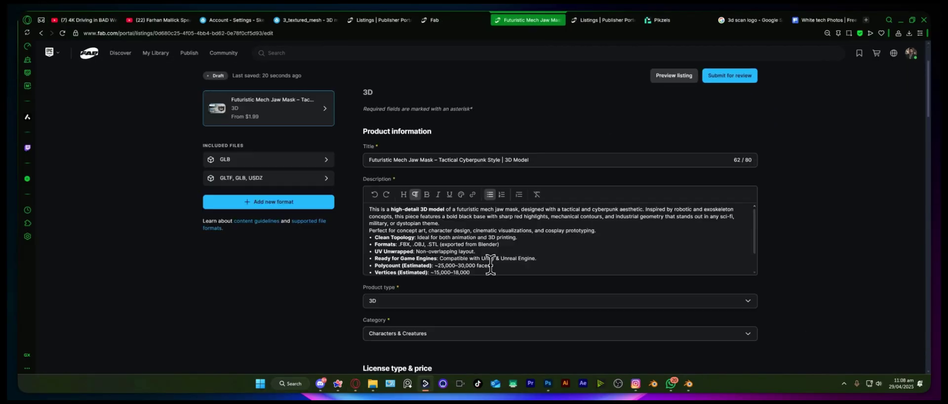
pyautogui.scroll(-3, 469, 298)
pyautogui.scroll(-1, 473, 296)
pyautogui.scroll(-3, 473, 296)
pyautogui.scroll(2, 473, 298)
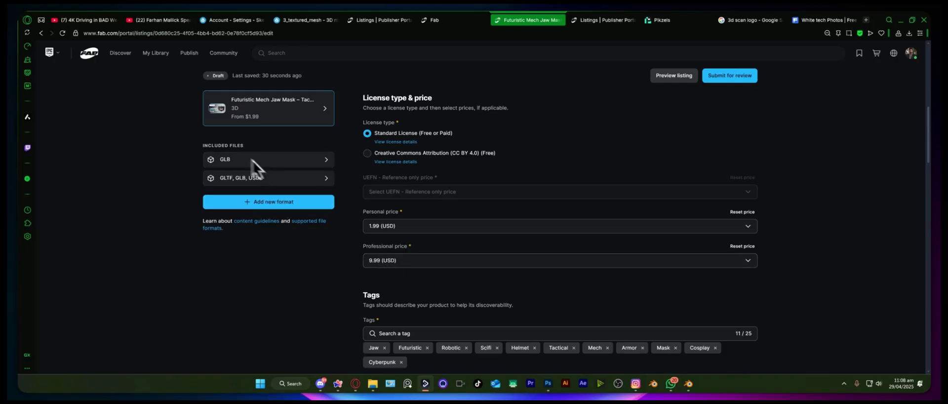
pyautogui.scroll(5, 424, 158)
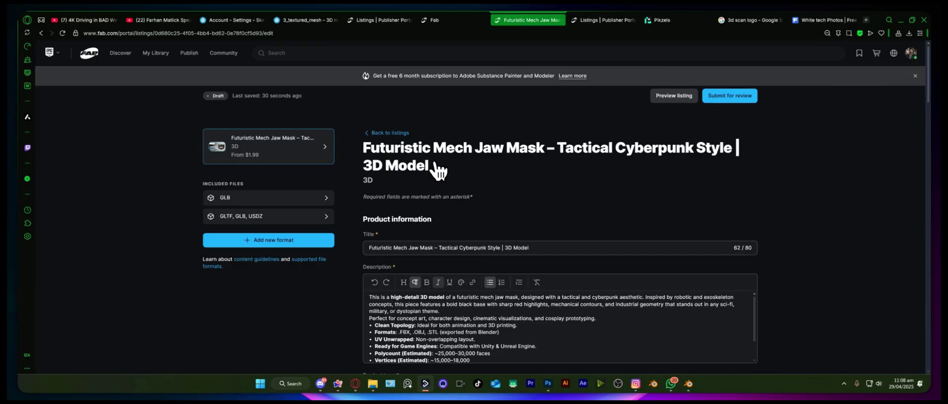
pyautogui.scroll(-1, 434, 236)
pyautogui.scroll(-2, 434, 239)
pyautogui.scroll(3, 439, 227)
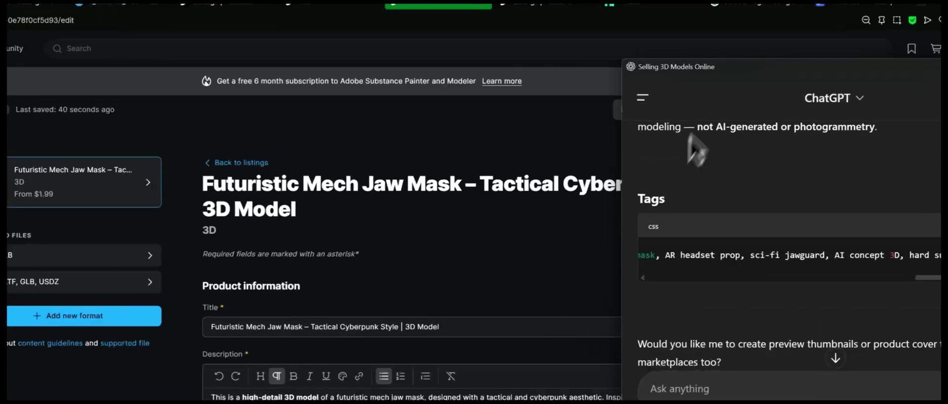
pyautogui.scroll(-10, 503, 185)
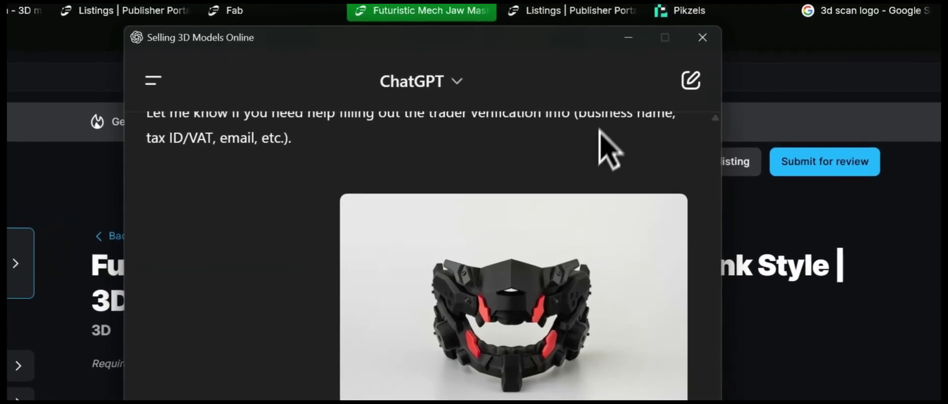
pyautogui.scroll(-5, 455, 248)
pyautogui.scroll(-3, 449, 258)
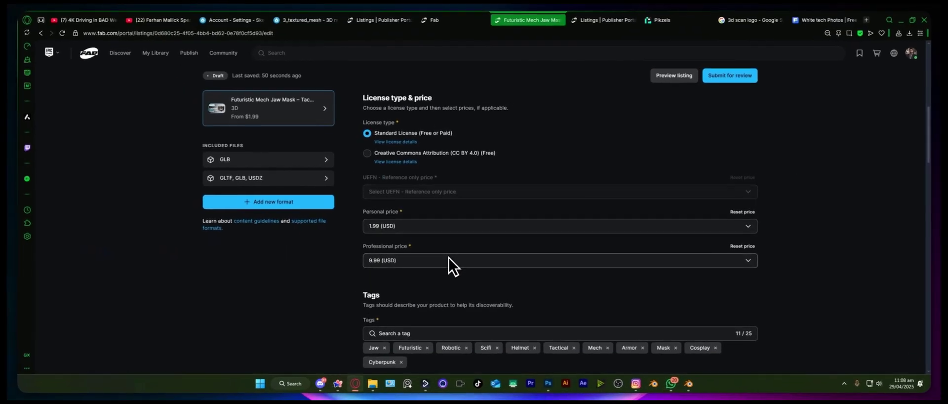
pyautogui.scroll(-3, 449, 260)
pyautogui.click(438, 213)
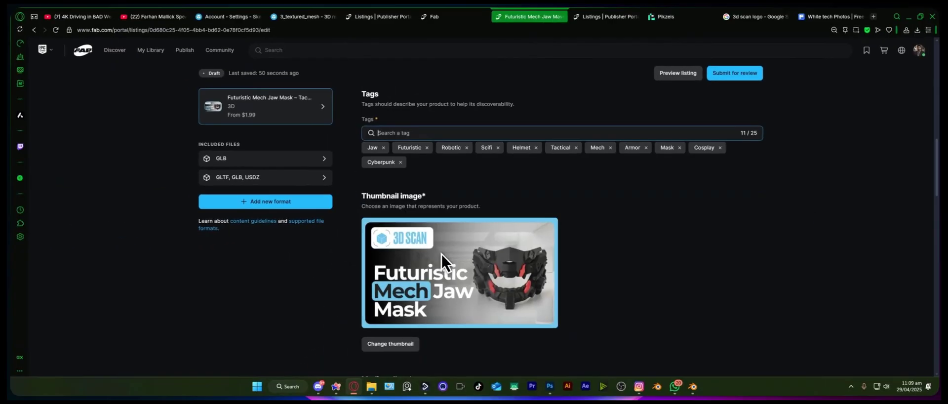
pyautogui.scroll(-3, 392, 129)
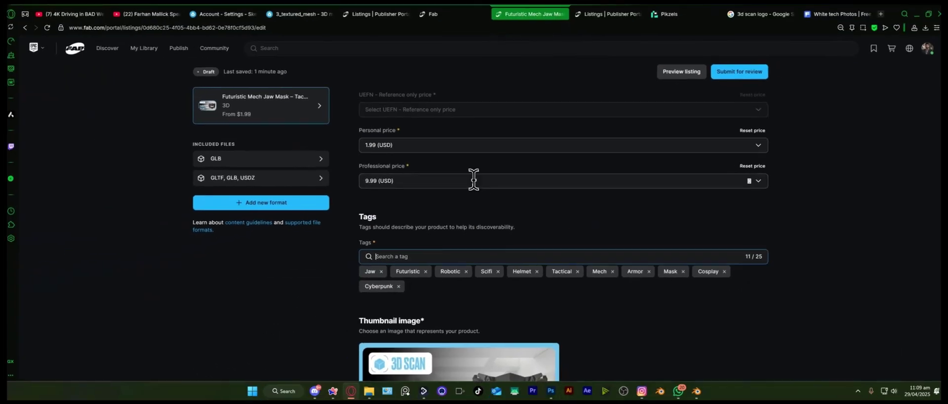
# - Move the second grey model view thumbnail to the fifth gallery slot and preview it
pyautogui.scroll(-3, 487, 188)
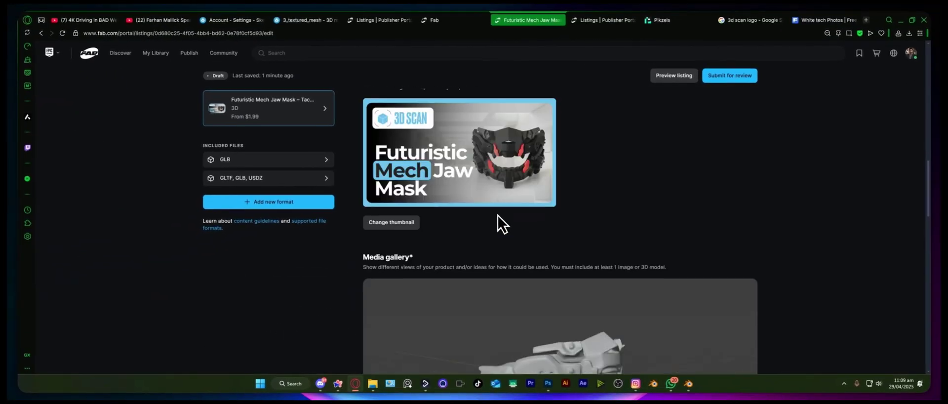
pyautogui.scroll(-2, 498, 215)
pyautogui.scroll(3, 500, 218)
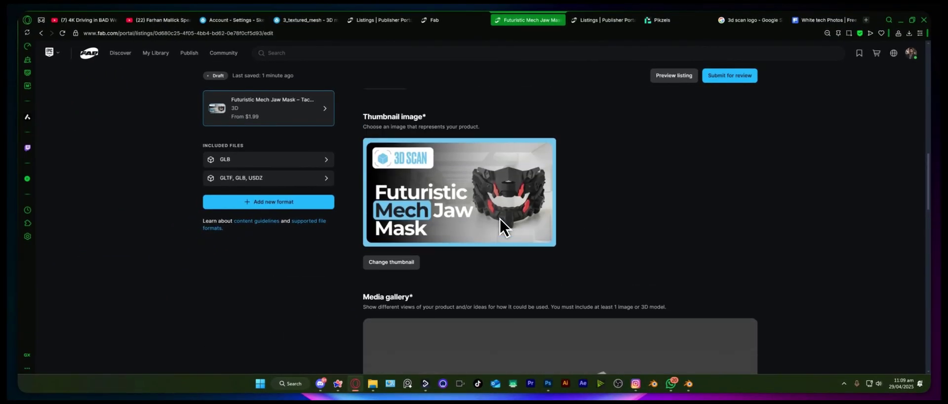
pyautogui.scroll(2, 500, 218)
pyautogui.scroll(-2, 499, 217)
pyautogui.scroll(-2, 500, 220)
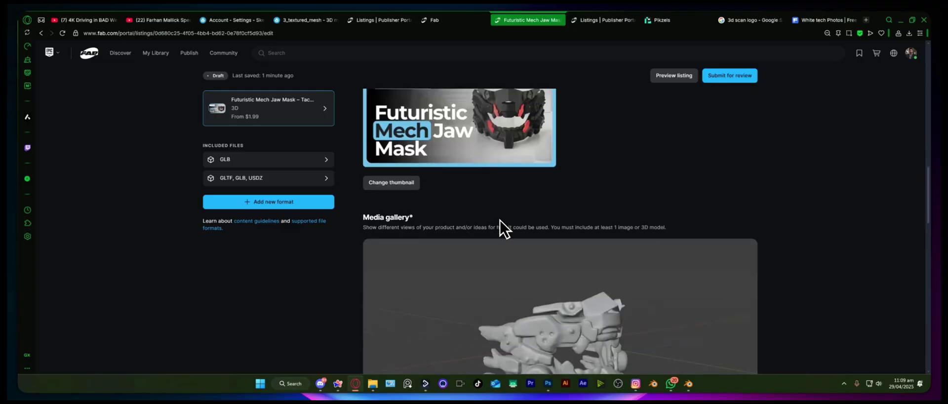
pyautogui.scroll(-1, 500, 220)
pyautogui.scroll(-2, 502, 227)
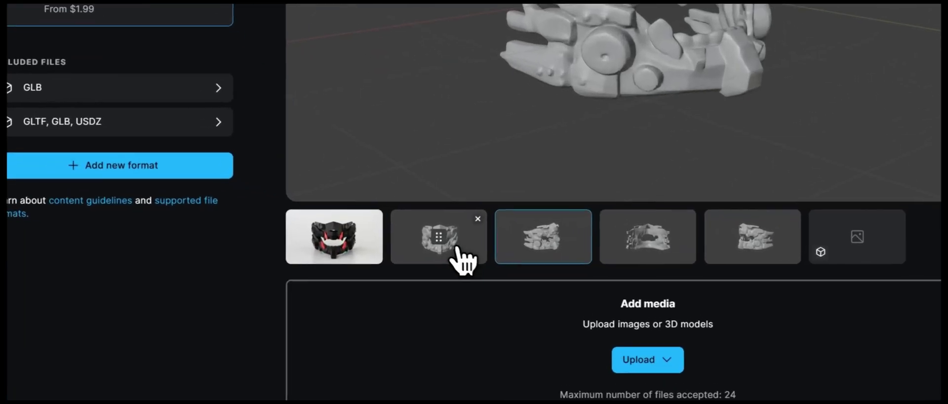
pyautogui.moveTo(457, 250); pyautogui.dragTo(753, 256)
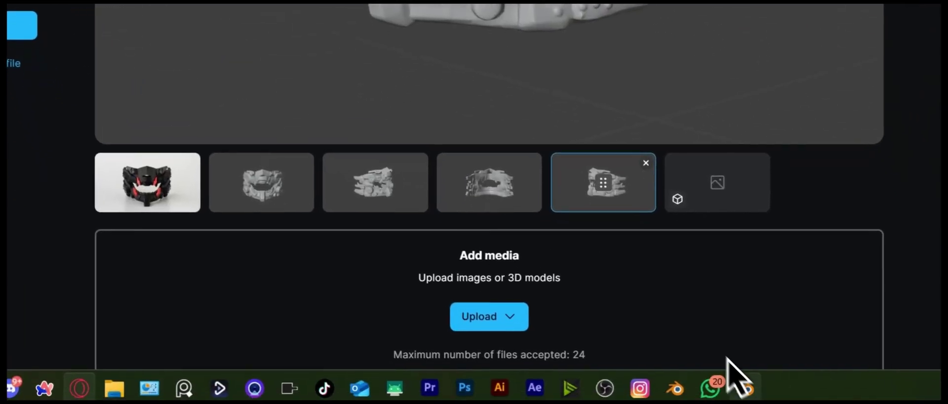
pyautogui.click(744, 390)
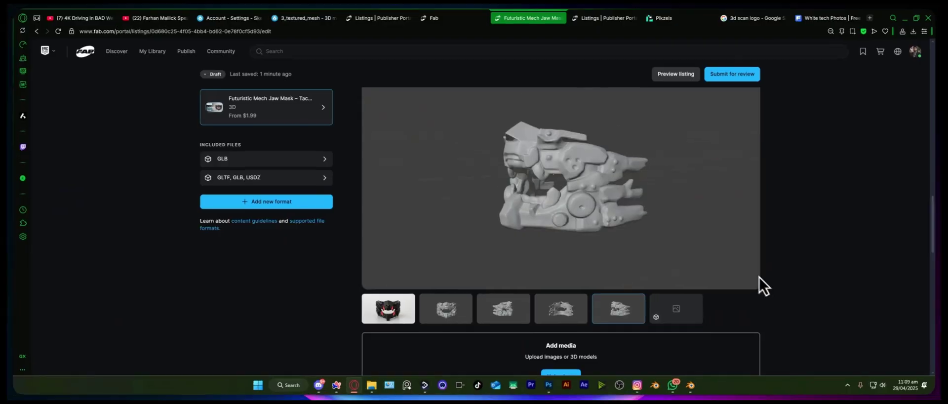
# - Show the black mask photo in the main preview, then return to the top of the editor
pyautogui.scroll(-3, 762, 280)
pyautogui.scroll(3, 765, 281)
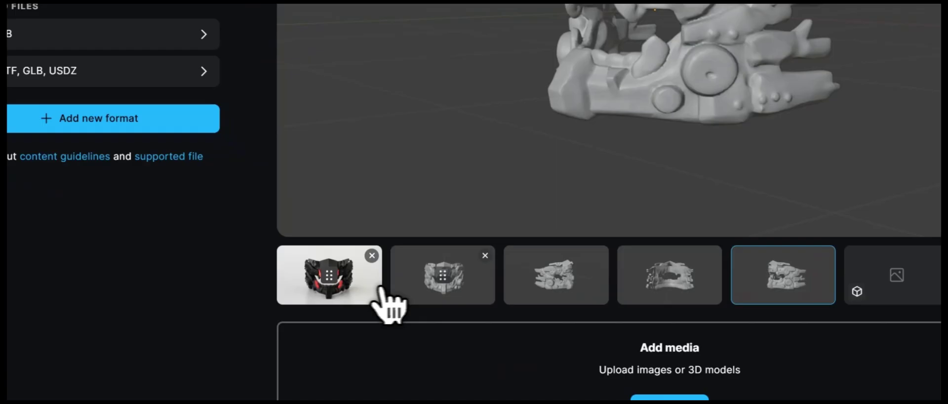
pyautogui.click(408, 287)
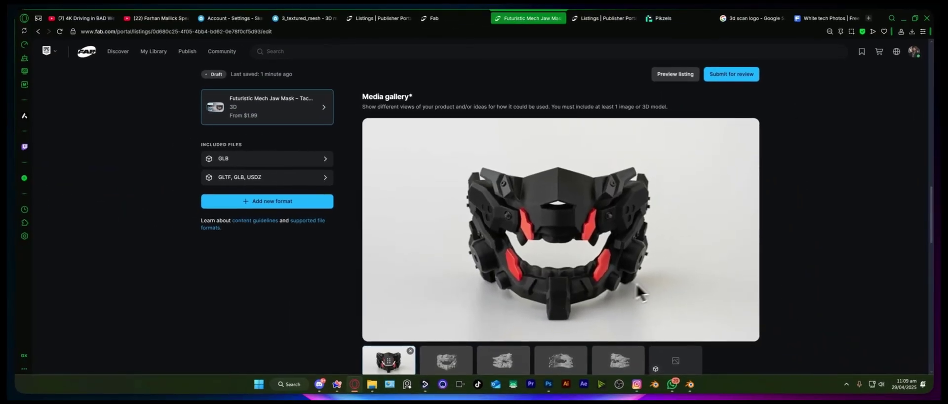
pyautogui.scroll(5, 283, 239)
pyautogui.scroll(5, 283, 239)
pyautogui.scroll(5, 282, 239)
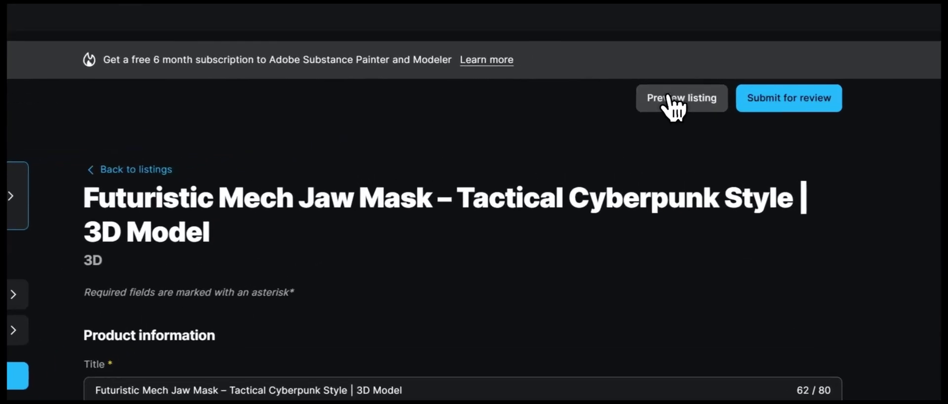
# - Preview the listing as buyers see it, check title, description and 6_textured_mesh.glb, and start the 3D viewer
pyautogui.click(672, 99)
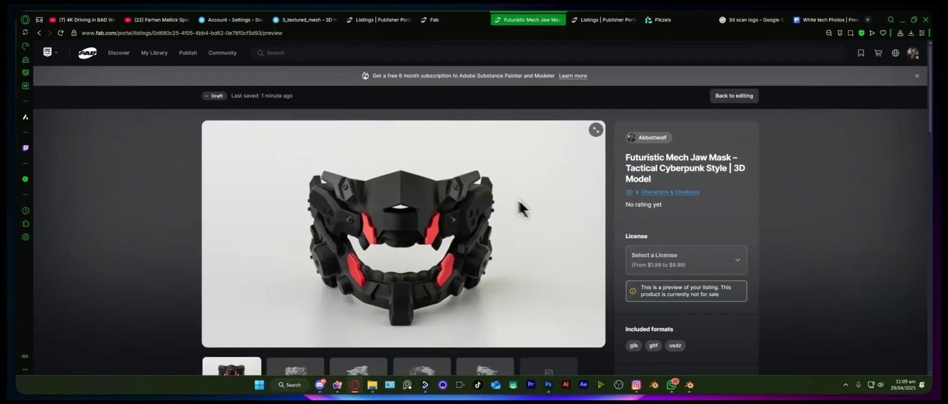
pyautogui.scroll(-2, 544, 217)
pyautogui.scroll(2, 553, 220)
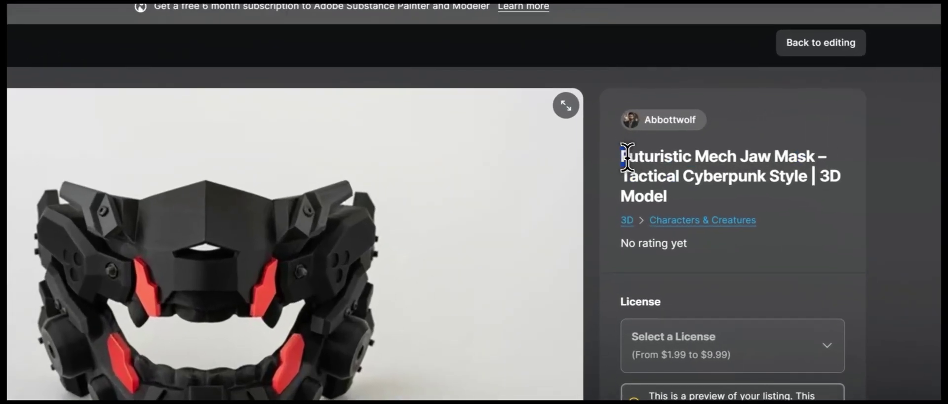
pyautogui.moveTo(625, 157); pyautogui.dragTo(682, 179)
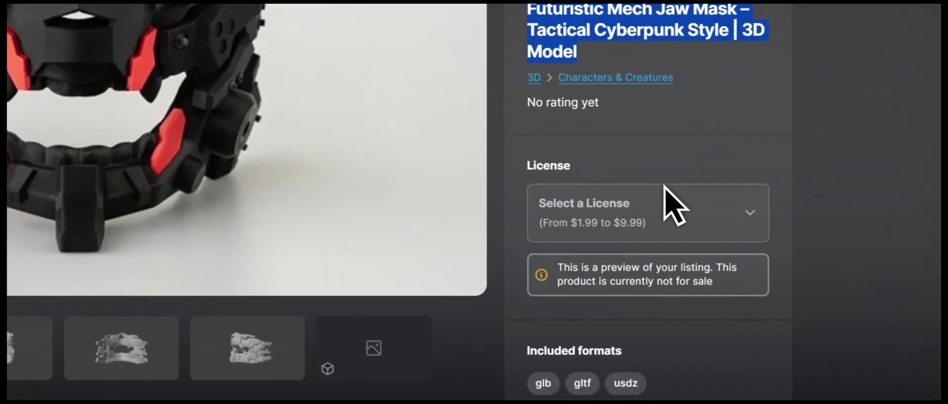
pyautogui.moveTo(26, 144); pyautogui.dragTo(434, 216)
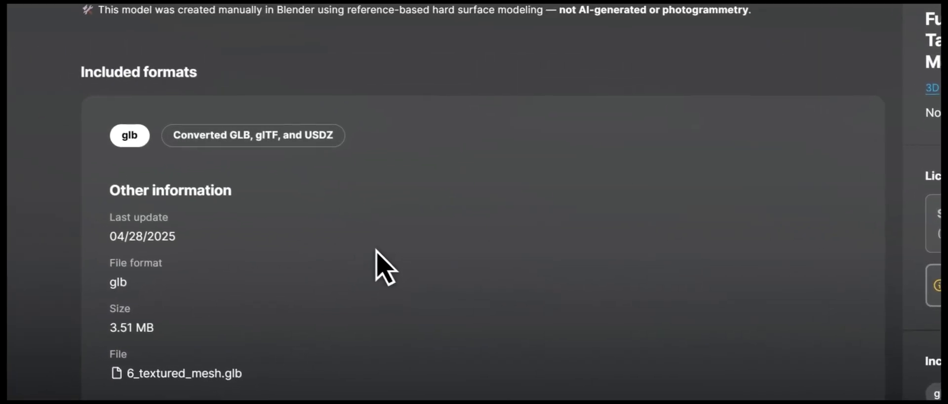
pyautogui.tripleClick(280, 223)
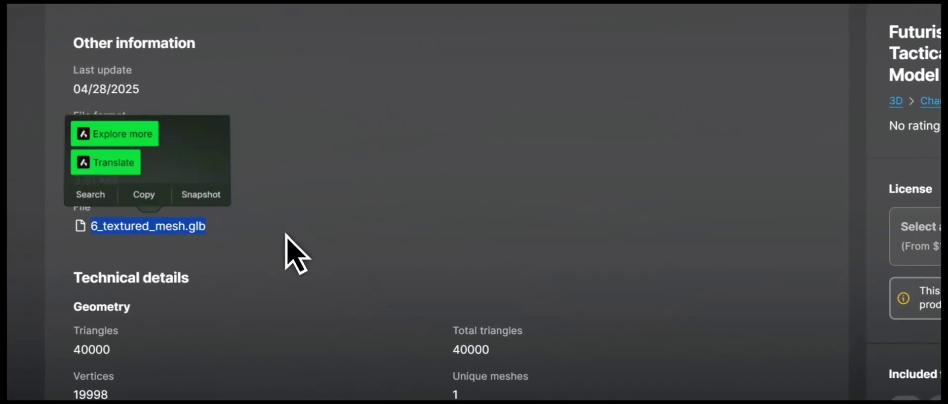
pyautogui.scroll(10, 285, 242)
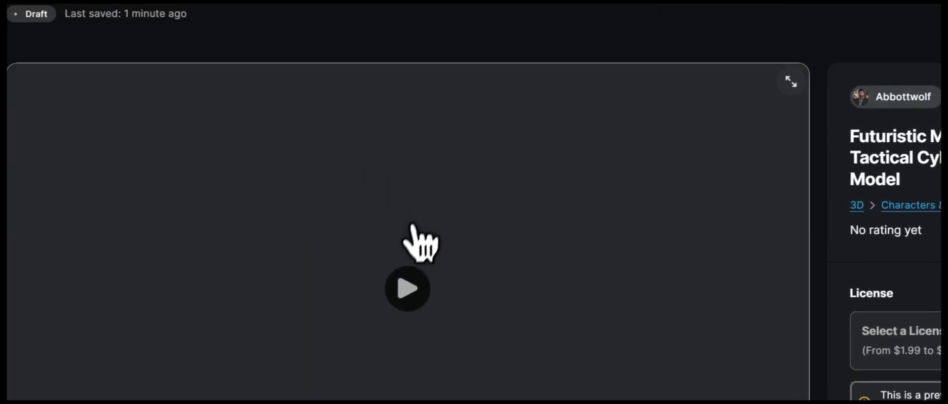
pyautogui.click(404, 233)
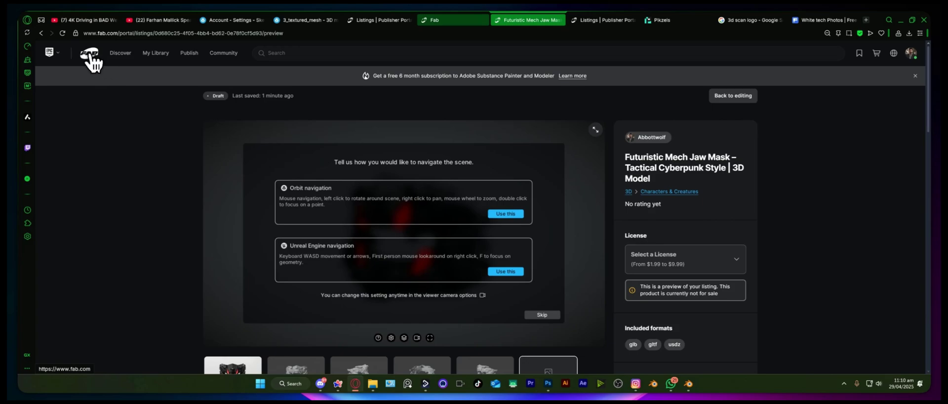
# - Choose Orbit navigation and rotate the mask model to view its side
pyautogui.moveTo(92, 58); pyautogui.dragTo(303, 128)
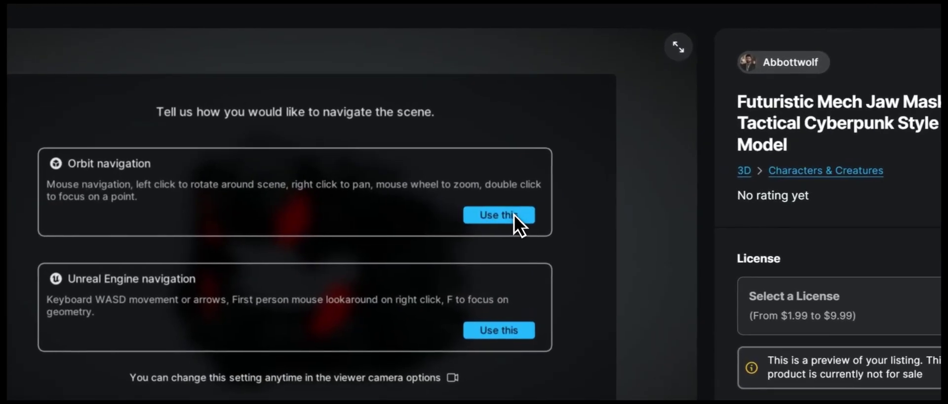
pyautogui.click(508, 214)
pyautogui.moveTo(514, 215)
pyautogui.mouseDown()
pyautogui.moveTo(386, 198)
pyautogui.moveTo(379, 203)
pyautogui.moveTo(489, 228)
pyautogui.moveTo(484, 248)
pyautogui.moveTo(406, 207)
pyautogui.moveTo(419, 262)
pyautogui.moveTo(421, 245)
pyautogui.moveTo(493, 236)
pyautogui.moveTo(414, 273)
pyautogui.mouseUp()
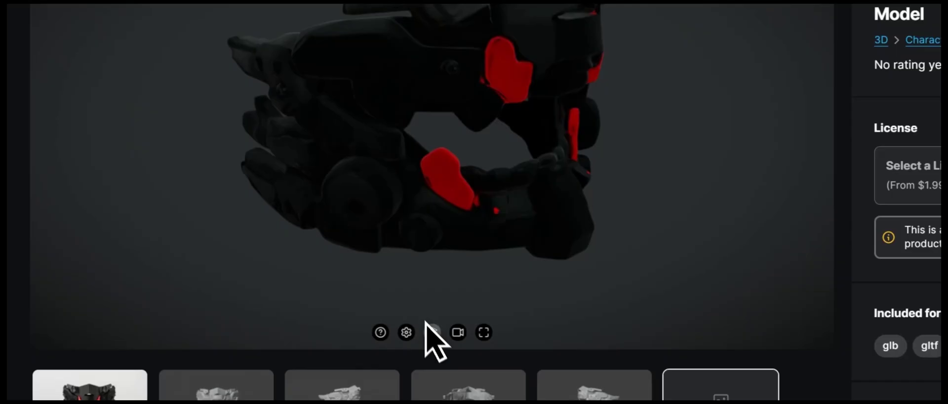
# - Show the model's scene information and dimensions and the viewer's camera options
pyautogui.click(404, 338)
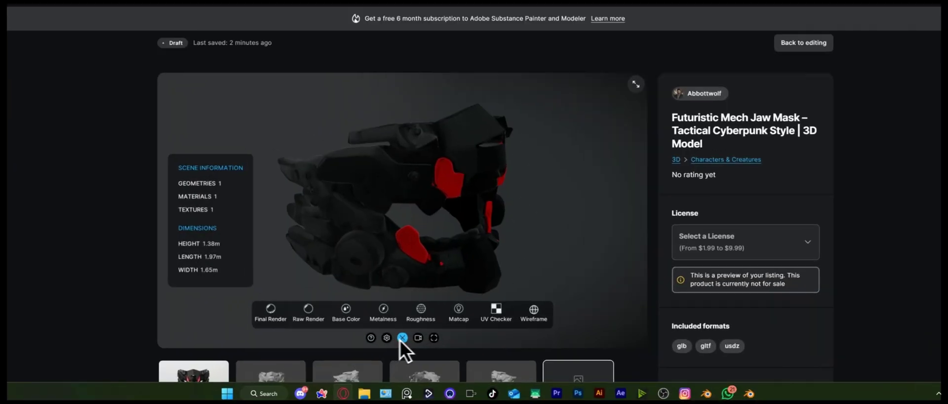
pyautogui.click(417, 338)
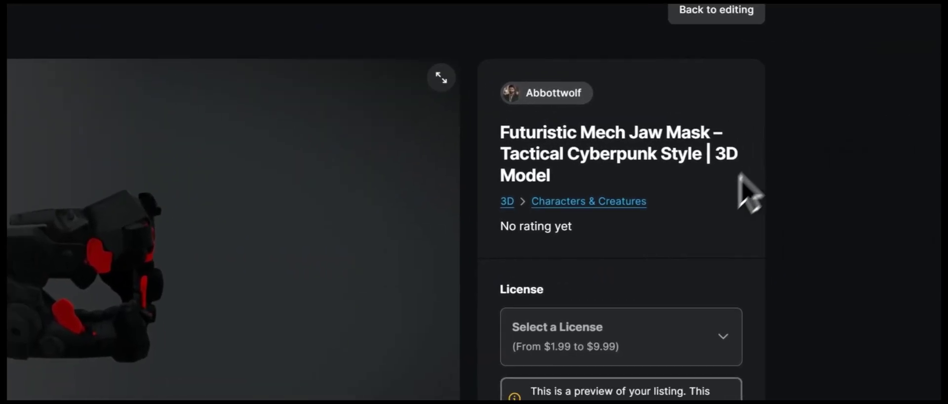
pyautogui.scroll(-5, 355, 254)
pyautogui.scroll(-3, 356, 254)
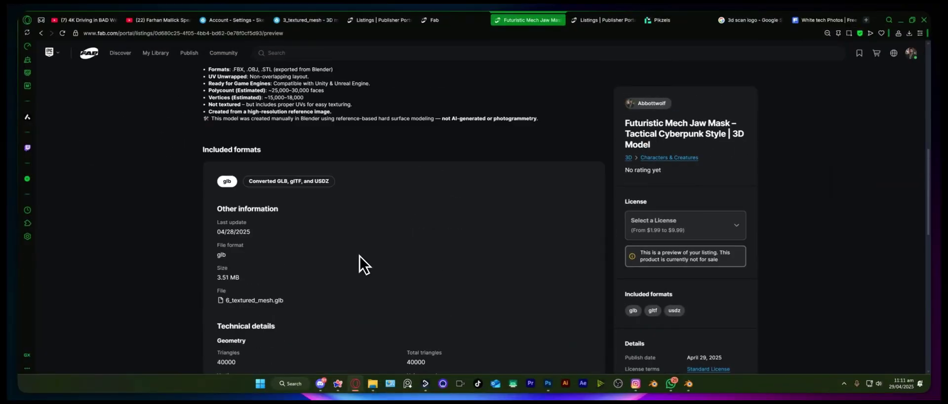
pyautogui.scroll(5, 360, 256)
# - Return from the preview to the mask listing editor, scrolled back to the top
pyautogui.click(453, 22)
pyautogui.click(568, 23)
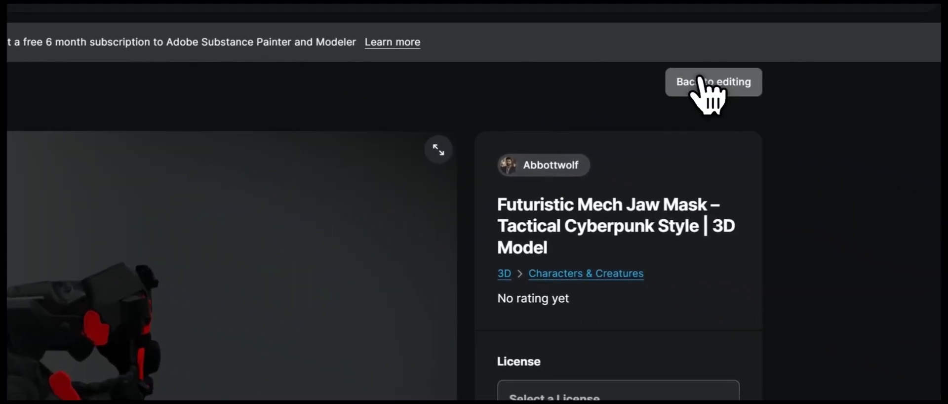
pyautogui.click(699, 80)
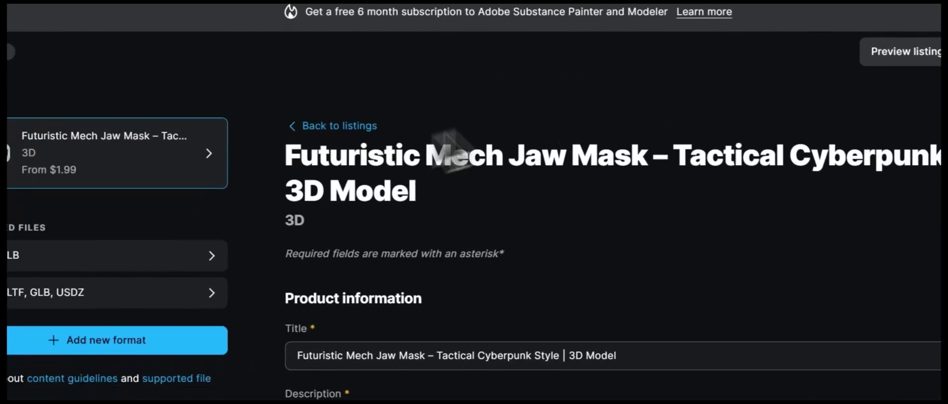
pyautogui.scroll(-5, 389, 242)
pyautogui.scroll(-3, 389, 242)
pyautogui.scroll(5, 389, 236)
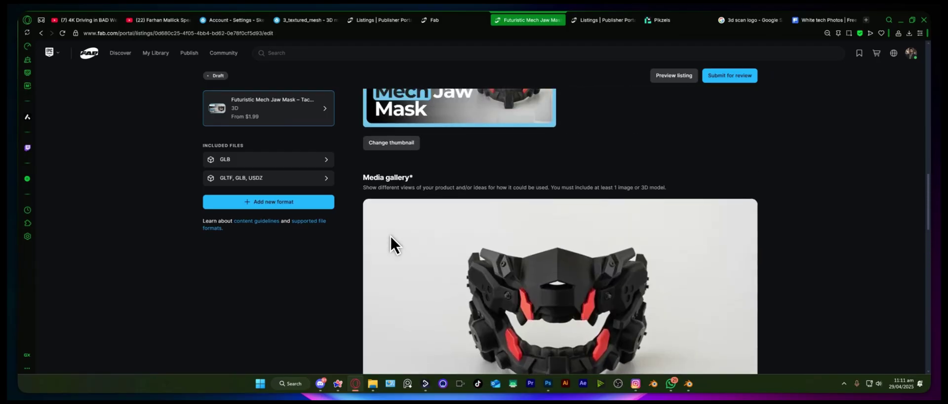
pyautogui.scroll(5, 390, 235)
pyautogui.scroll(5, 387, 234)
pyautogui.scroll(5, 387, 234)
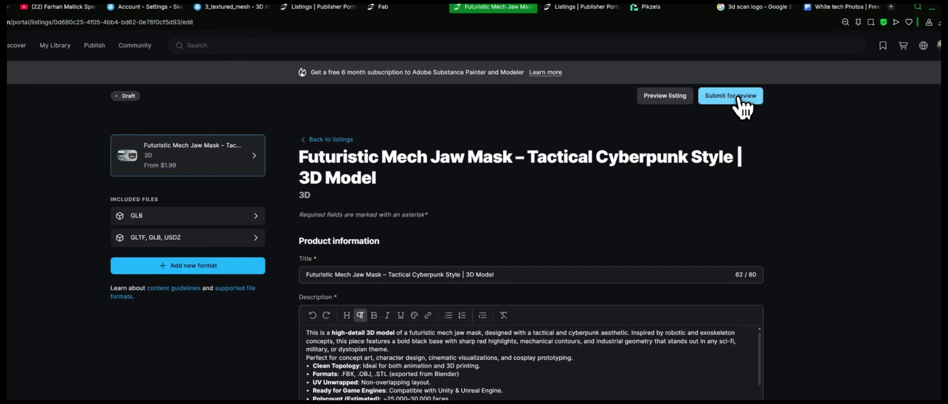
# - Submit the listing for review with Automatic publication, after reading the 1-2 business day notice
pyautogui.click(736, 97)
pyautogui.tripleClick(444, 159)
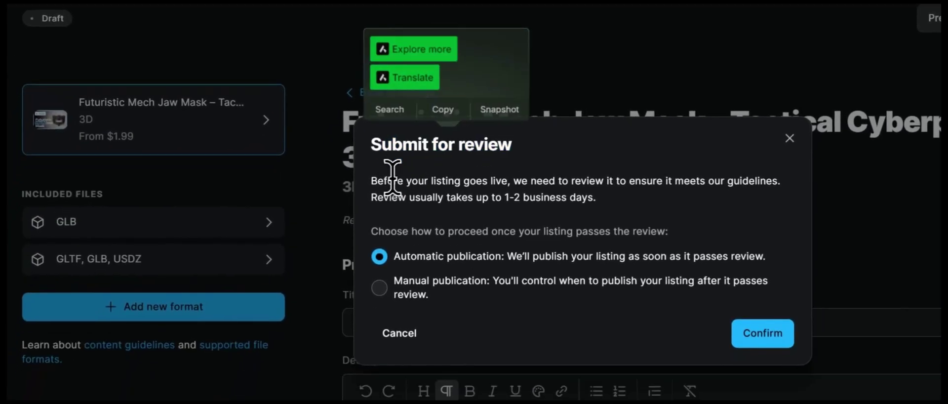
pyautogui.moveTo(371, 181); pyautogui.dragTo(400, 200)
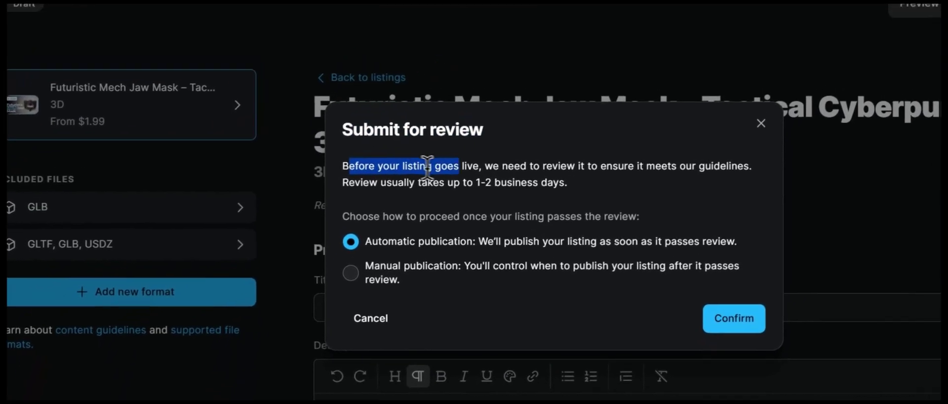
pyautogui.click(404, 214)
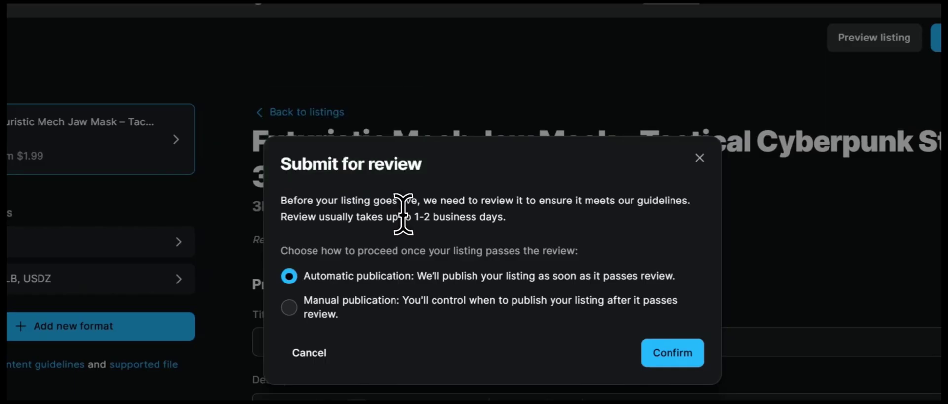
pyautogui.moveTo(424, 200); pyautogui.dragTo(523, 214)
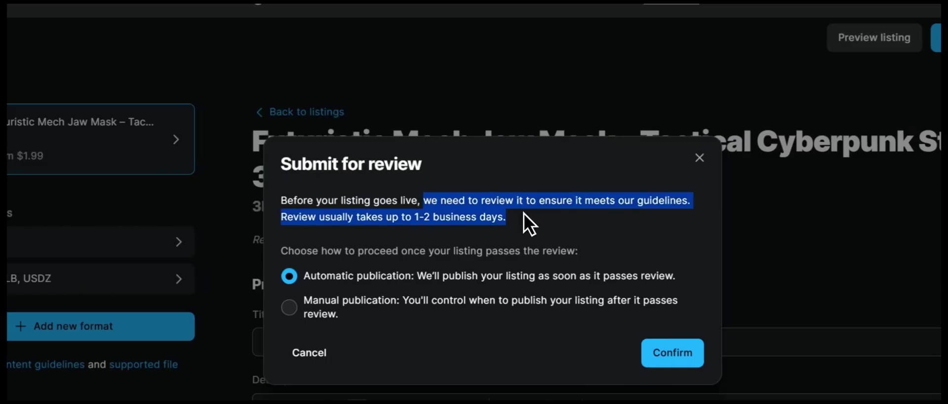
pyautogui.moveTo(415, 217); pyautogui.dragTo(433, 220)
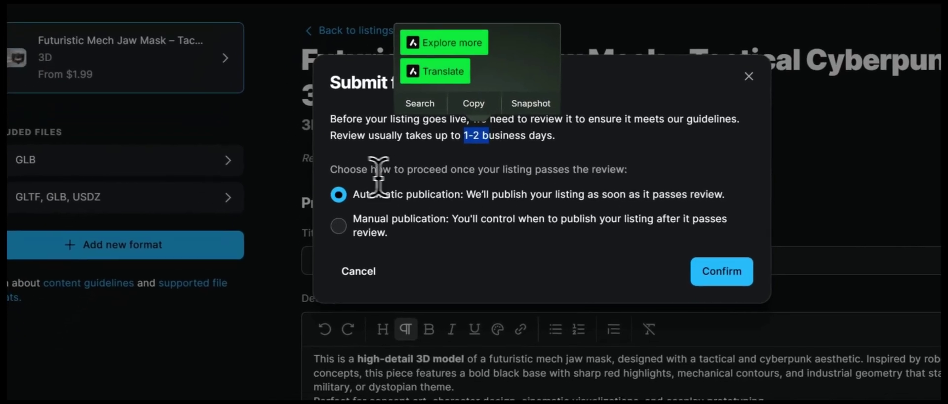
pyautogui.click(375, 154)
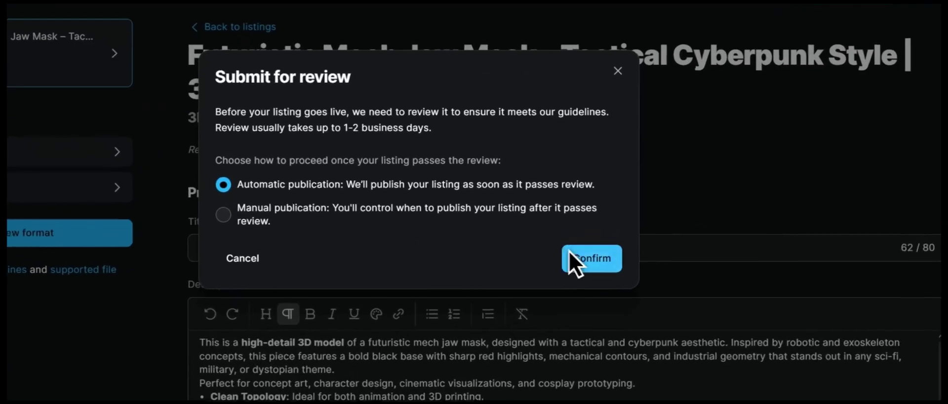
pyautogui.click(573, 253)
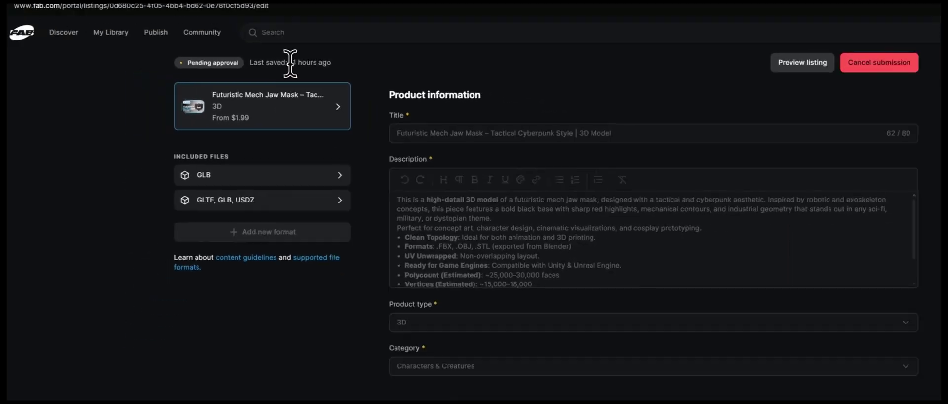
pyautogui.scroll(-10, 467, 226)
pyautogui.scroll(-4, 470, 228)
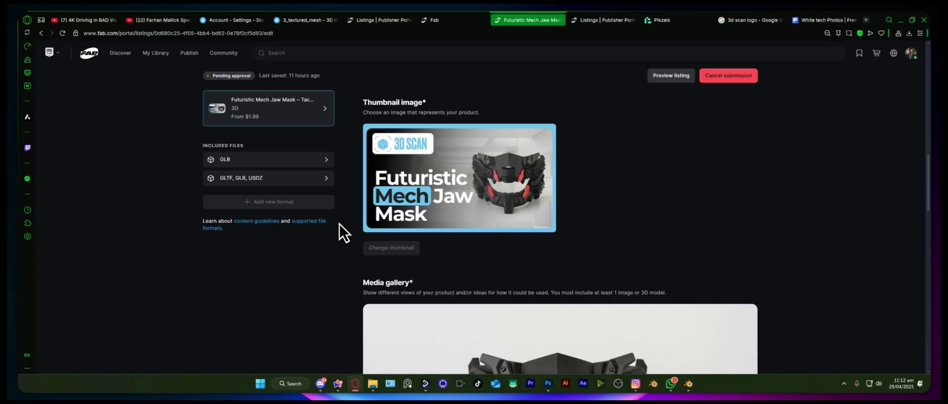
pyautogui.scroll(4, 546, 235)
pyautogui.scroll(3, 454, 200)
pyautogui.scroll(-5, 453, 199)
pyautogui.scroll(-2, 467, 200)
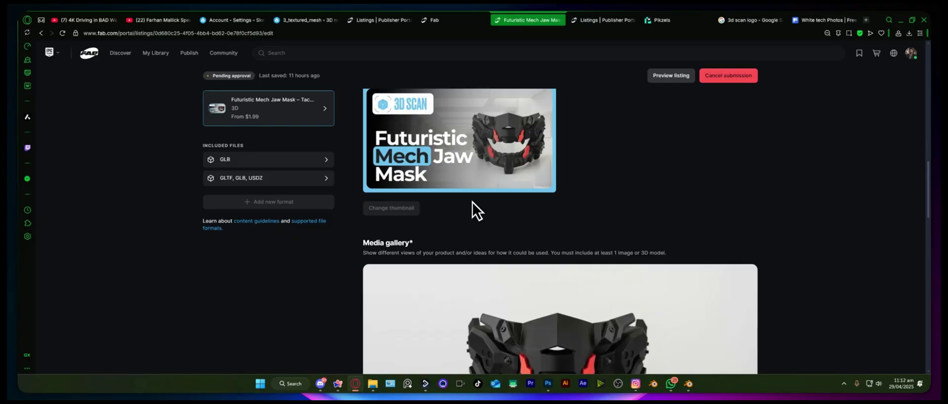
pyautogui.scroll(-5, 473, 207)
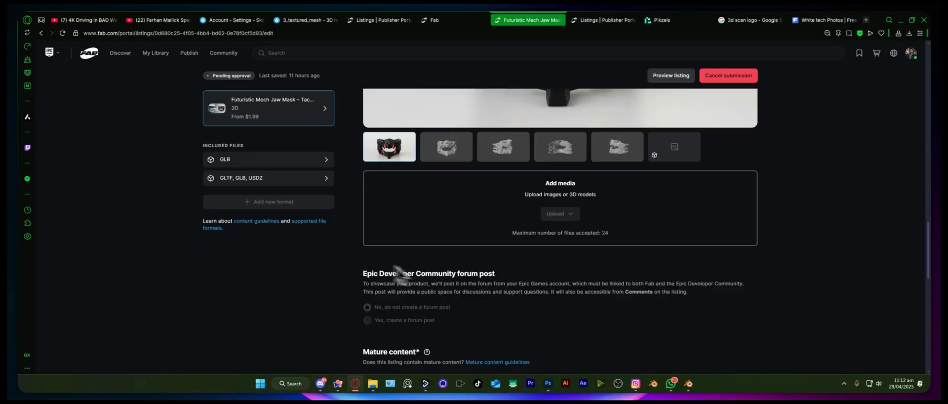
pyautogui.scroll(4, 363, 244)
pyautogui.scroll(3, 363, 247)
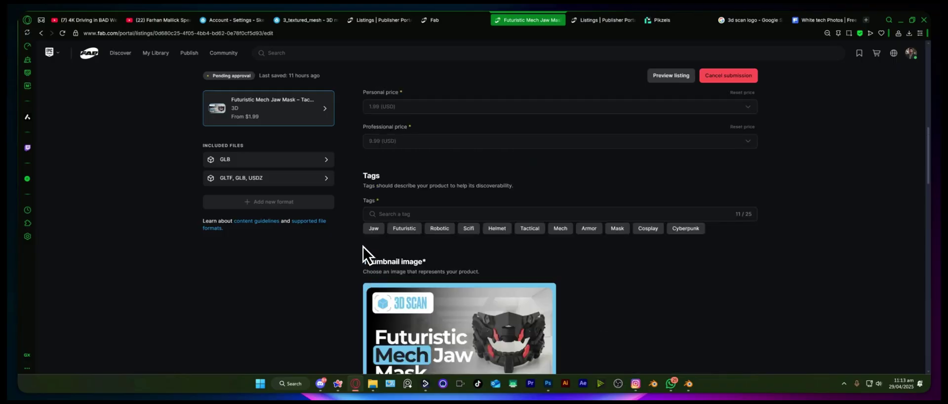